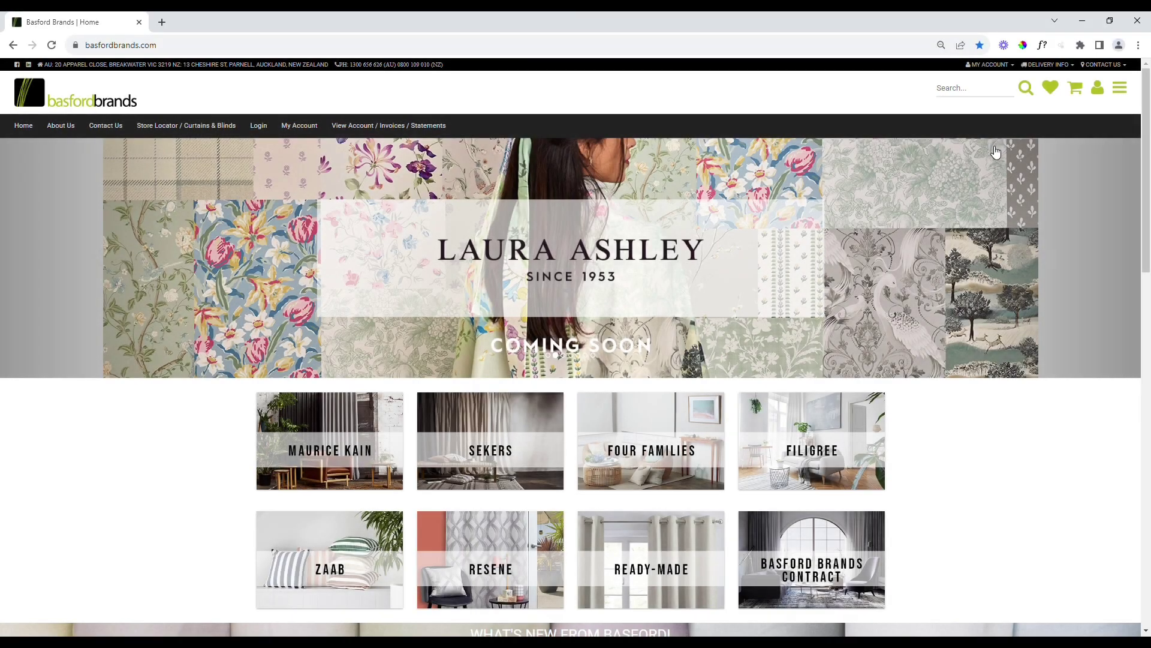
{"action": "scroll", "coordinate": [996, 153], "scroll_direction": "down", "scroll_amount": 2}
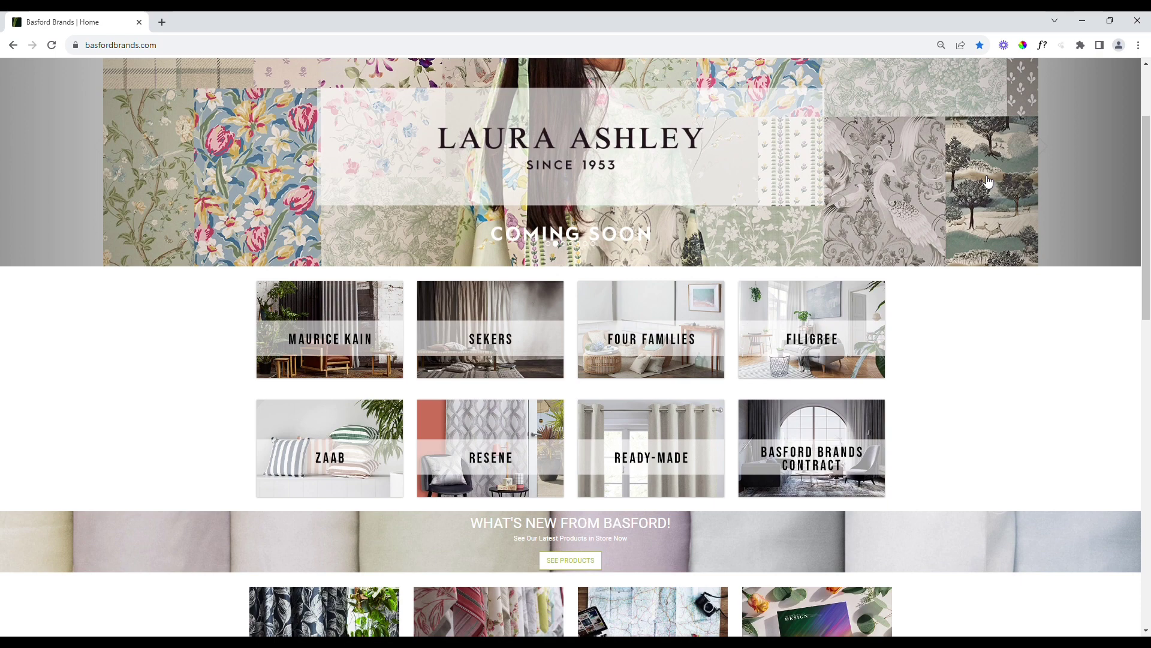
{"action": "scroll", "coordinate": [1094, 77], "scroll_direction": "up", "scroll_amount": 2}
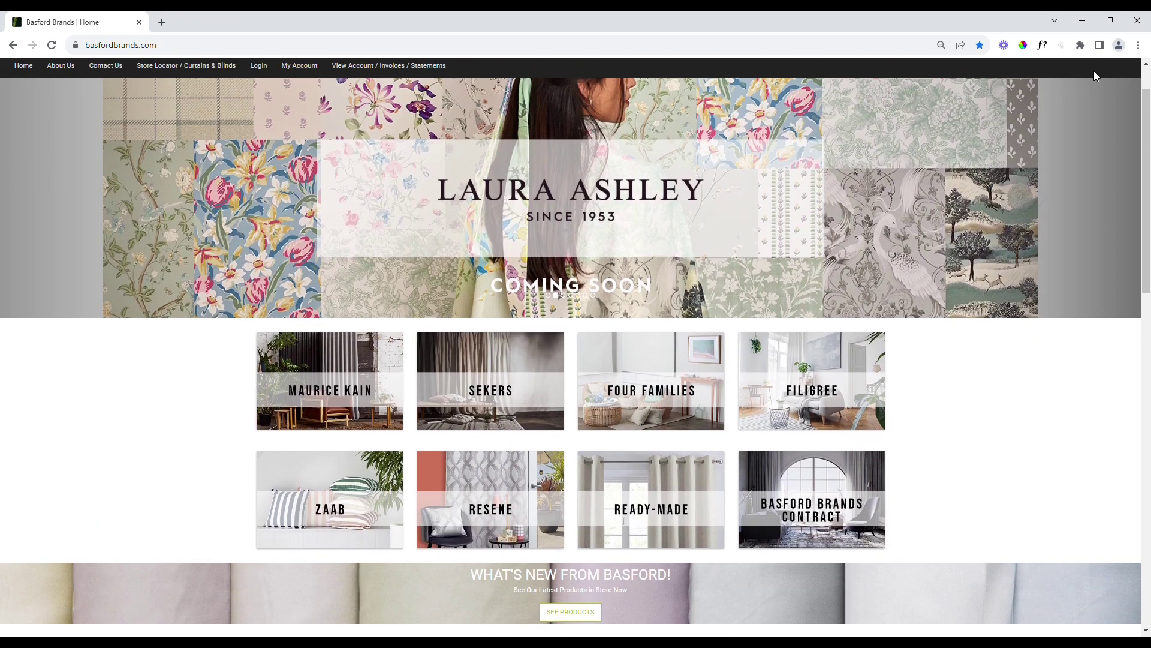
{"action": "scroll", "coordinate": [1100, 109], "scroll_direction": "up", "scroll_amount": 1}
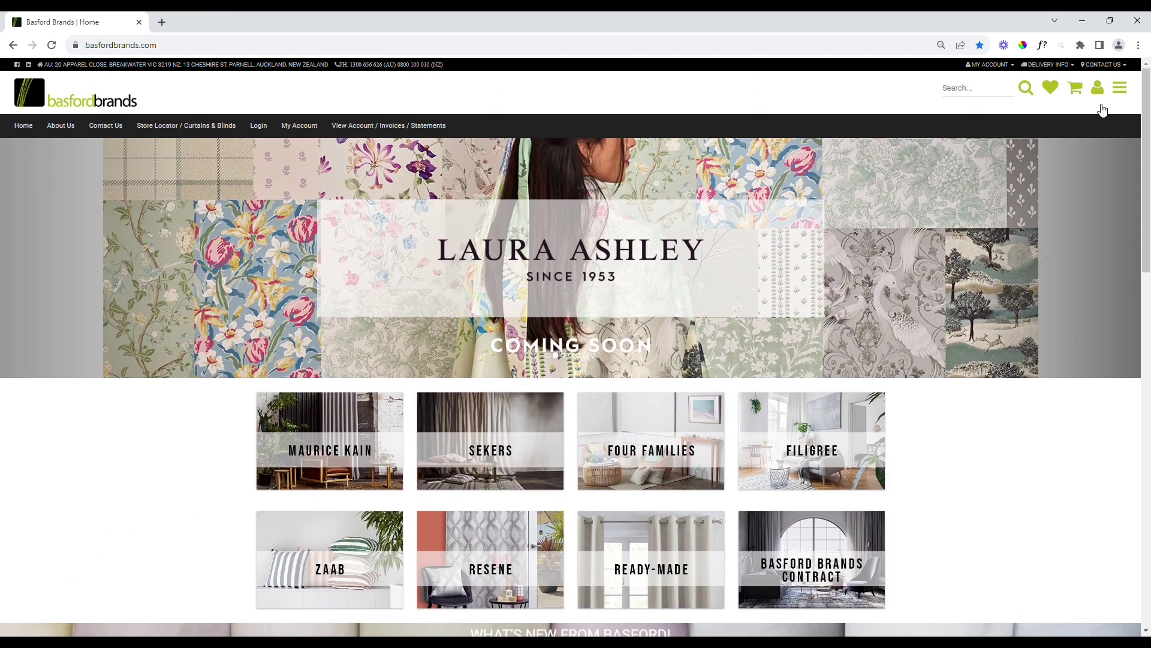
{"action": "scroll", "coordinate": [1102, 91], "scroll_direction": "down", "scroll_amount": 1}
{"action": "scroll", "coordinate": [1146, 139], "scroll_direction": "up", "scroll_amount": 1}
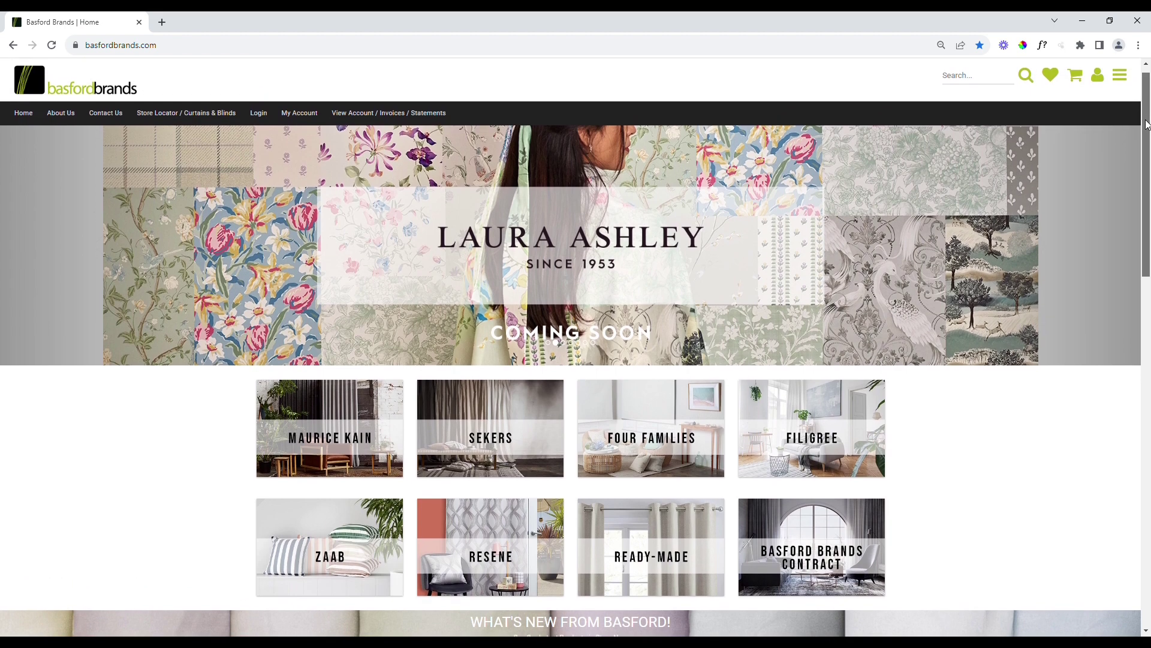
View the account overview, then return to the Basford Brands home page via the logo.
{"action": "left_click", "coordinate": [1104, 70]}
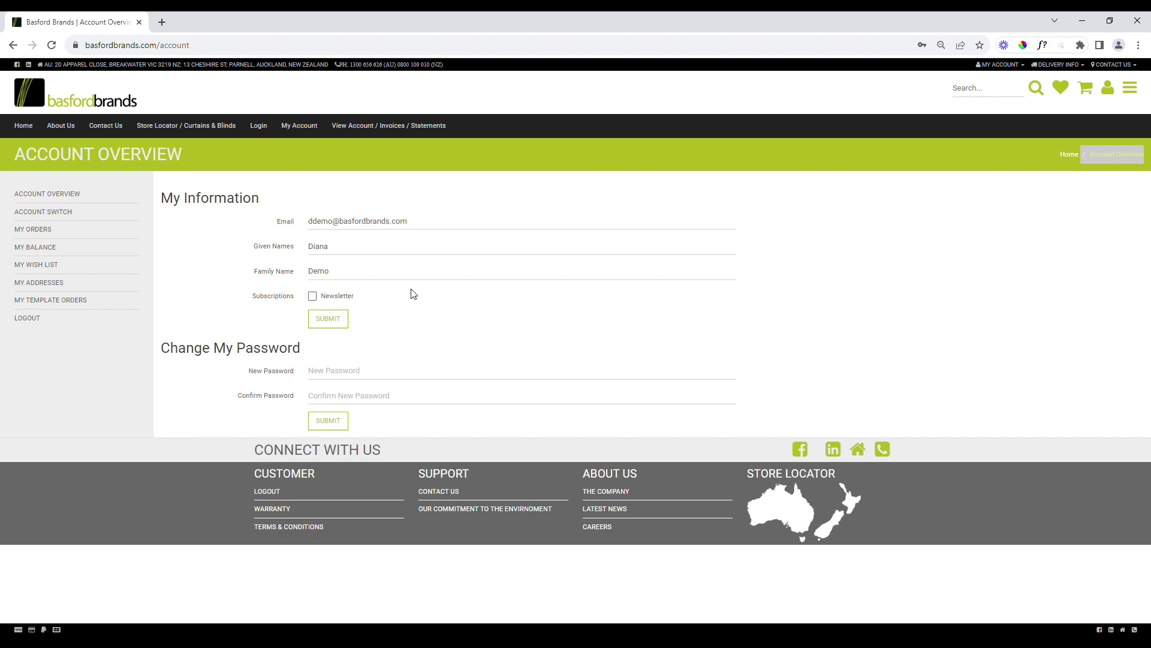
{"action": "left_click", "coordinate": [107, 105]}
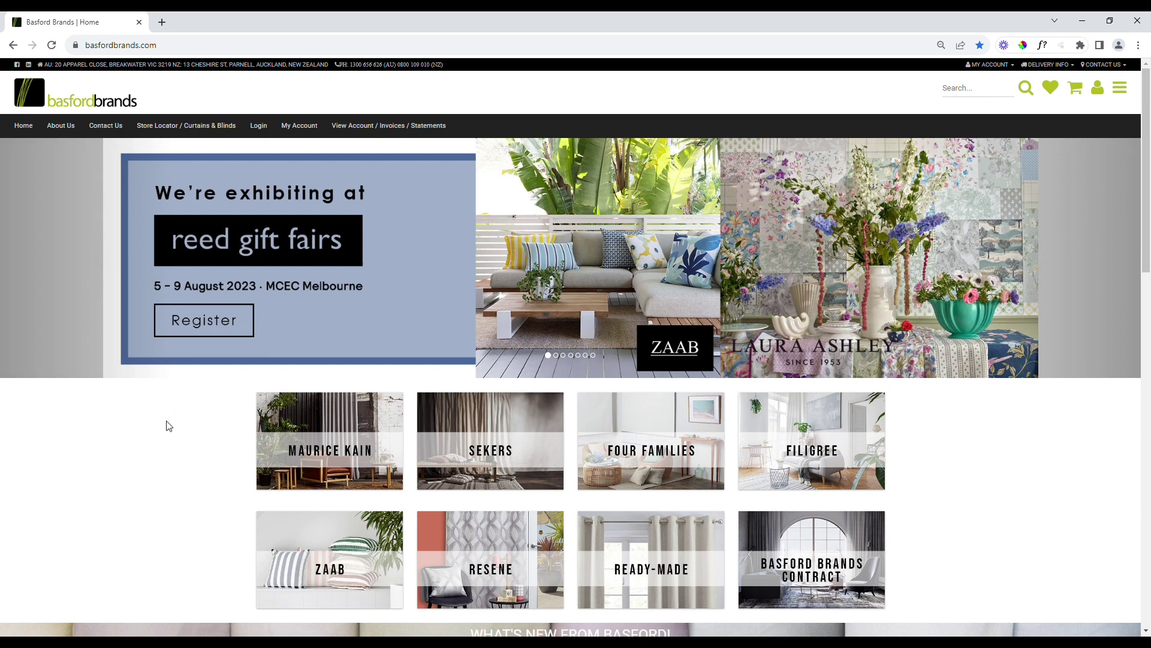
Open the Maurice Kain brand page and list all 127 of its products.
{"action": "left_click", "coordinate": [352, 434]}
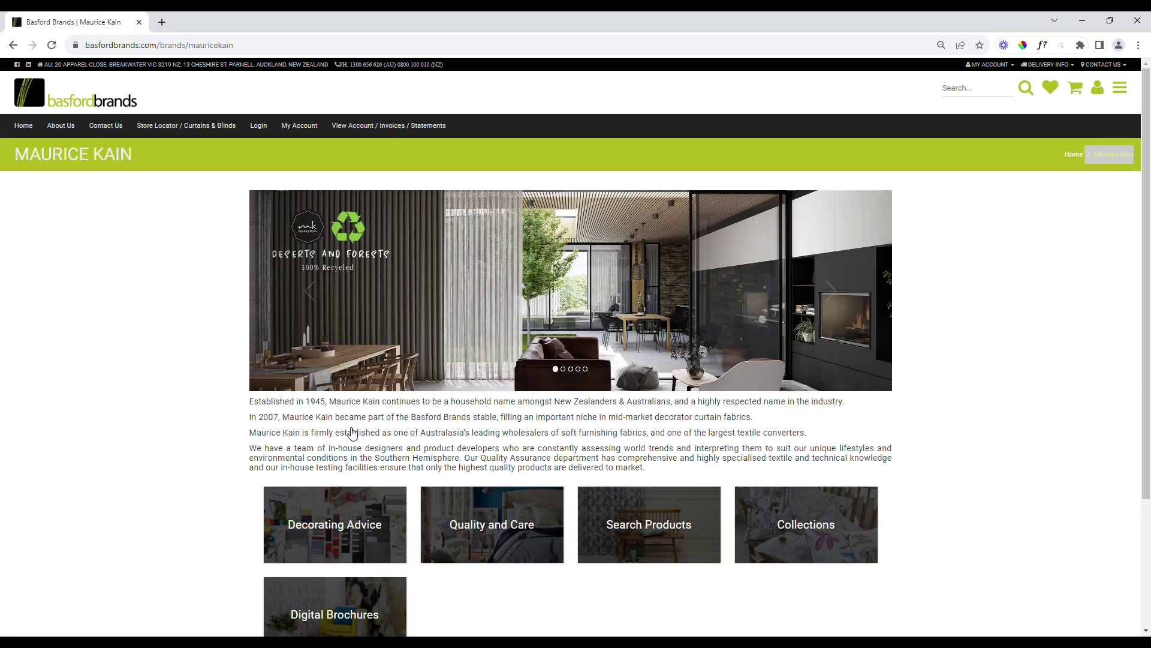
{"action": "scroll", "coordinate": [352, 433], "scroll_direction": "down", "scroll_amount": 2}
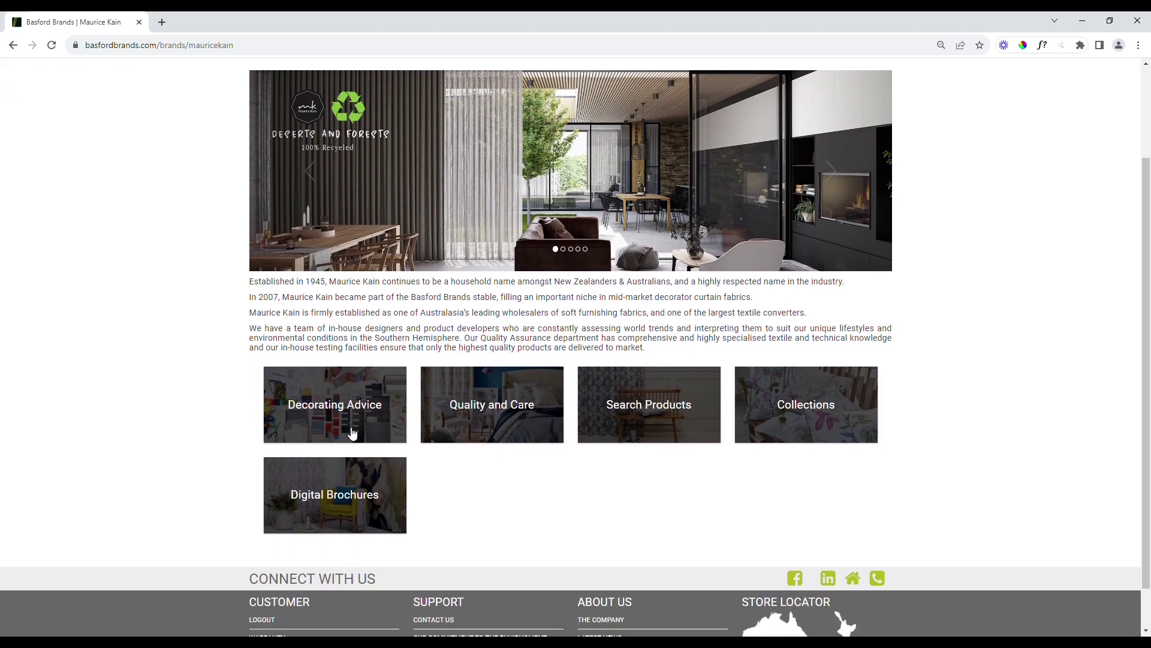
{"action": "left_click", "coordinate": [654, 408]}
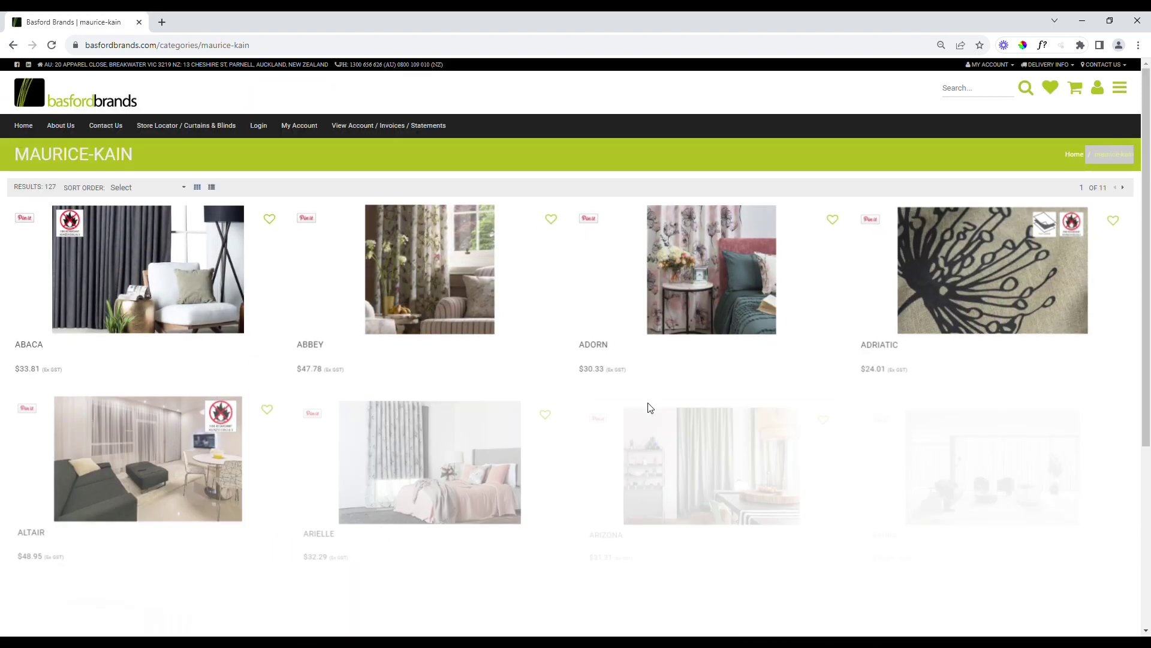
{"action": "scroll", "coordinate": [647, 408], "scroll_direction": "down", "scroll_amount": 1}
{"action": "scroll", "coordinate": [648, 408], "scroll_direction": "down", "scroll_amount": 2}
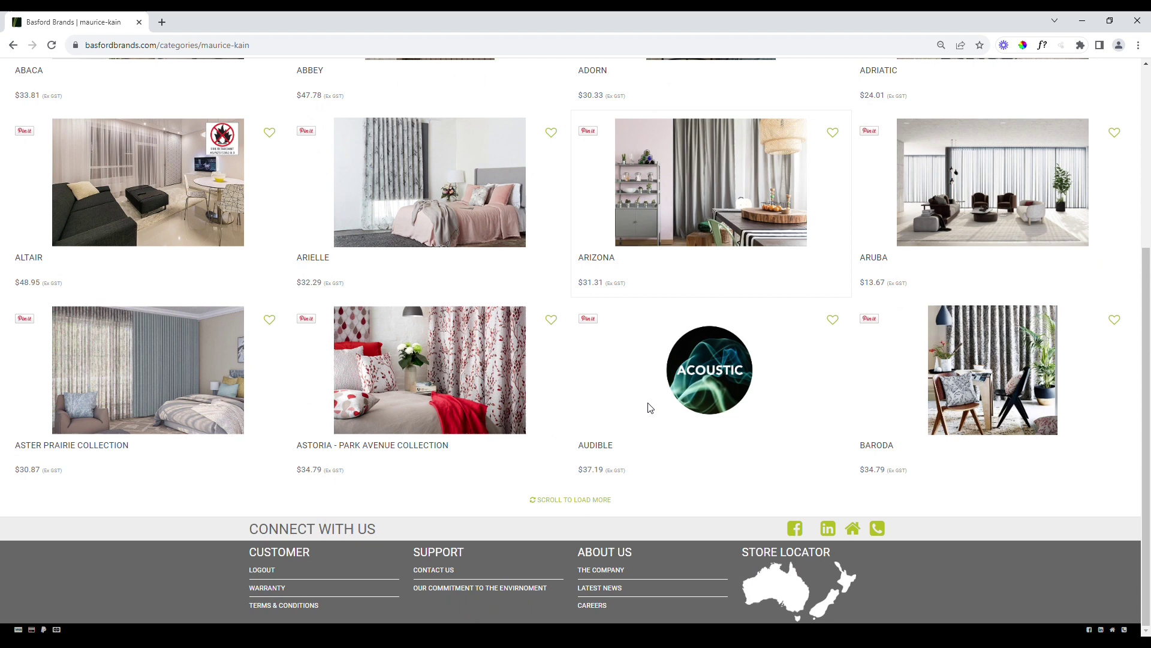
{"action": "scroll", "coordinate": [647, 408], "scroll_direction": "up", "scroll_amount": 1}
{"action": "scroll", "coordinate": [649, 408], "scroll_direction": "up", "scroll_amount": 2}
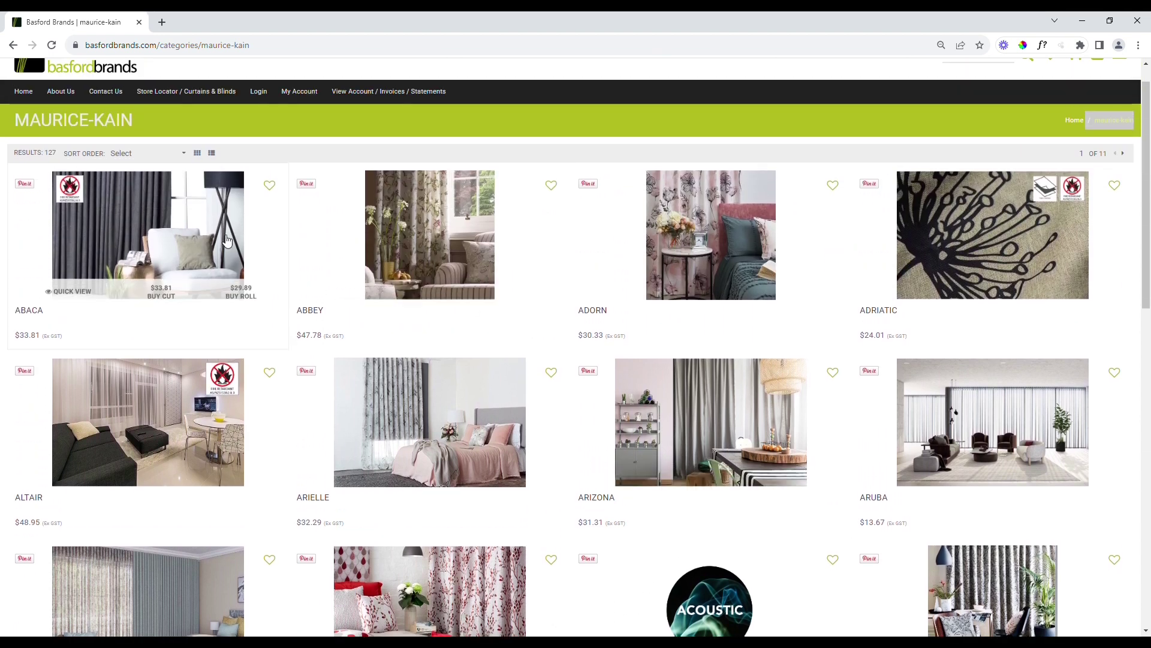
Open ABACA for cut lengths and step through the colour swatches to Concrete.
{"action": "left_click", "coordinate": [228, 240]}
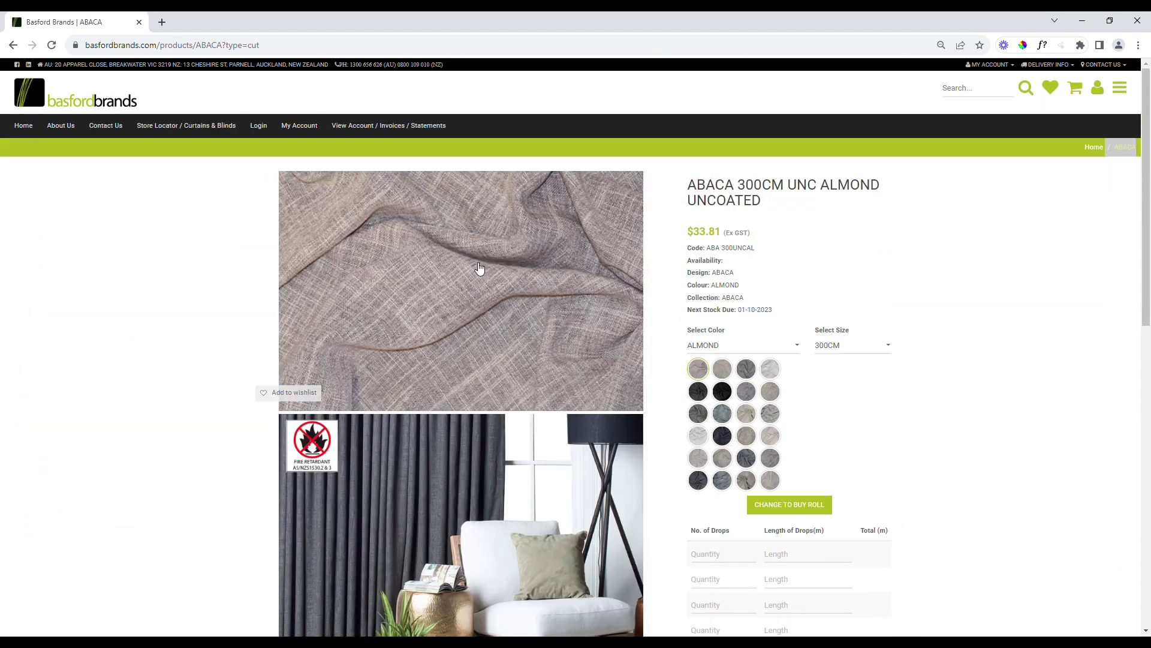
{"action": "left_click", "coordinate": [725, 370]}
{"action": "left_click", "coordinate": [748, 370]}
{"action": "left_click", "coordinate": [771, 370]}
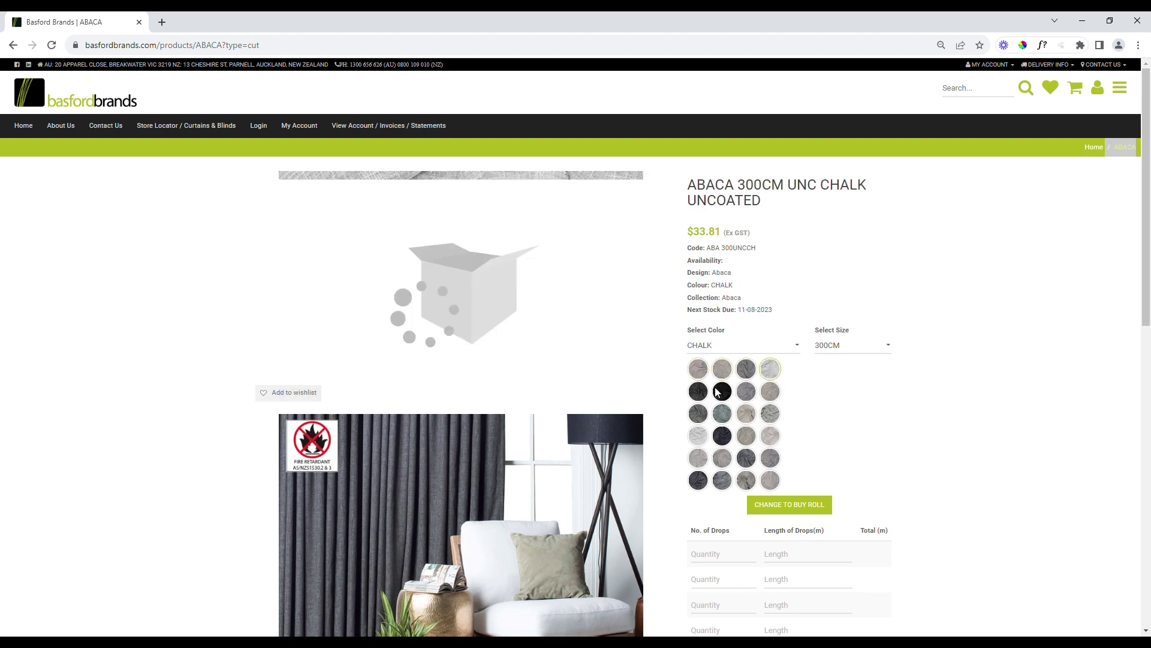
{"action": "left_click", "coordinate": [697, 393]}
{"action": "left_click", "coordinate": [725, 394]}
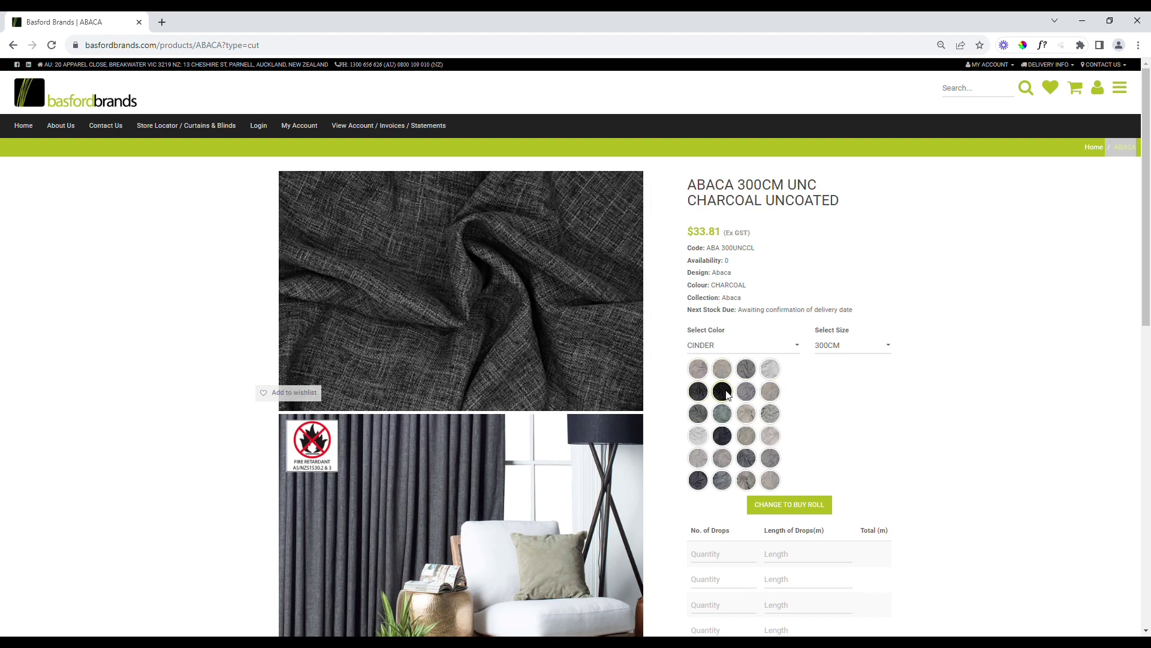
{"action": "left_click", "coordinate": [746, 392]}
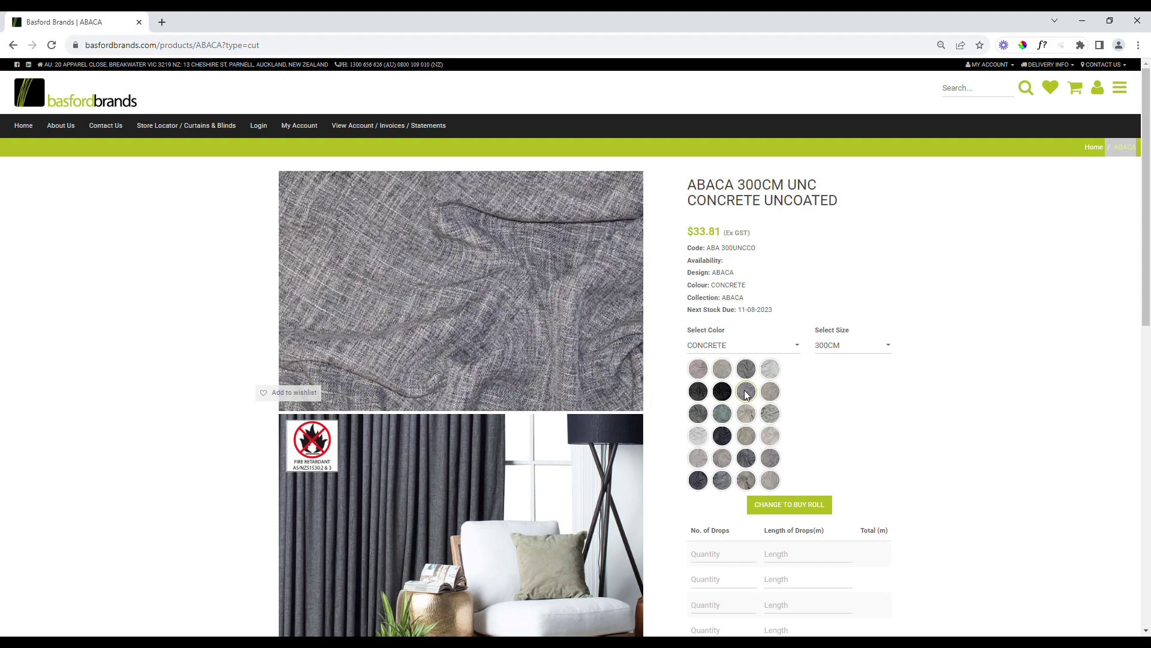
{"action": "scroll", "coordinate": [746, 395], "scroll_direction": "down", "scroll_amount": 2}
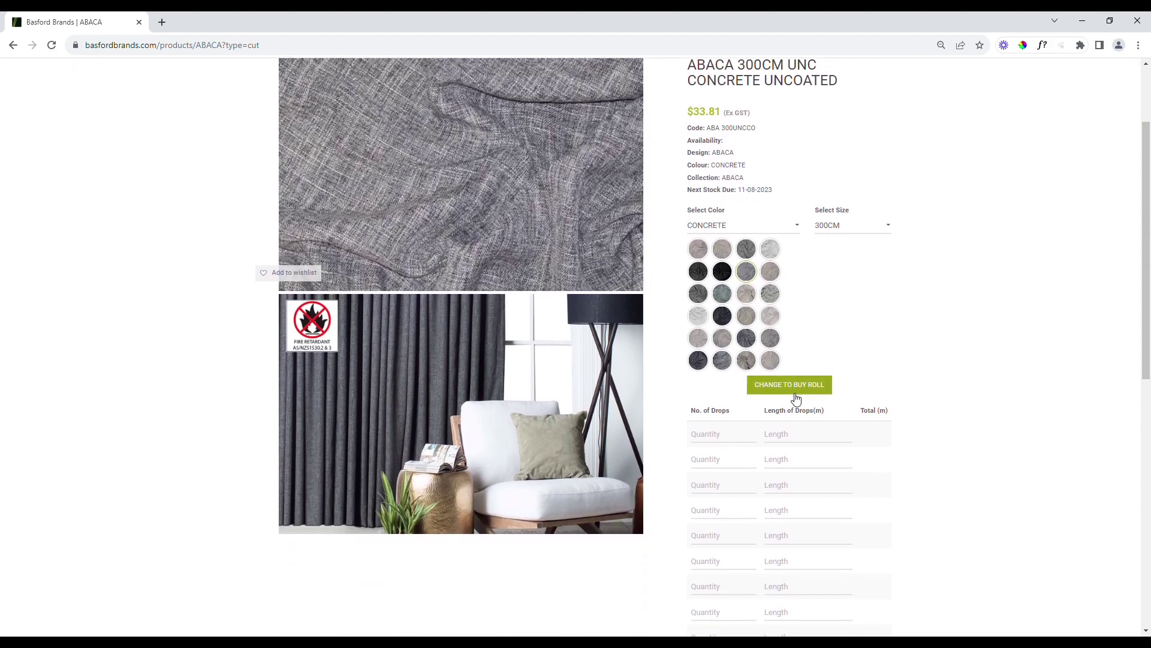
Add a cut of 1 drop at 1 m length of ABACA Concrete to the cart.
{"action": "left_click", "coordinate": [754, 431]}
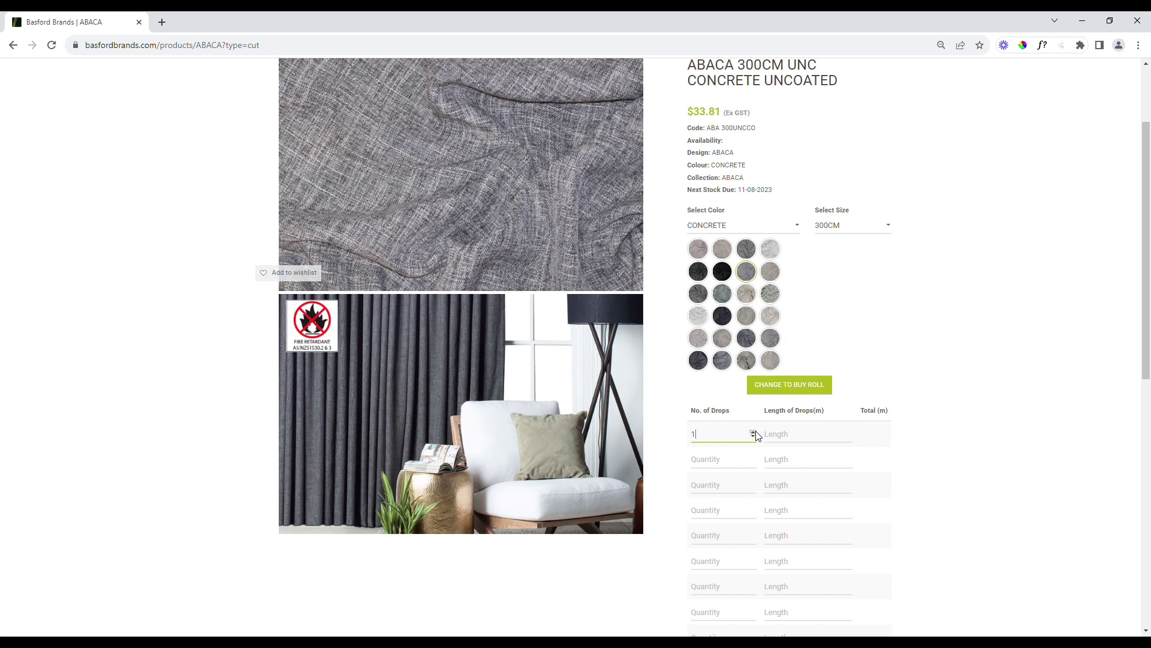
{"action": "left_click", "coordinate": [843, 437]}
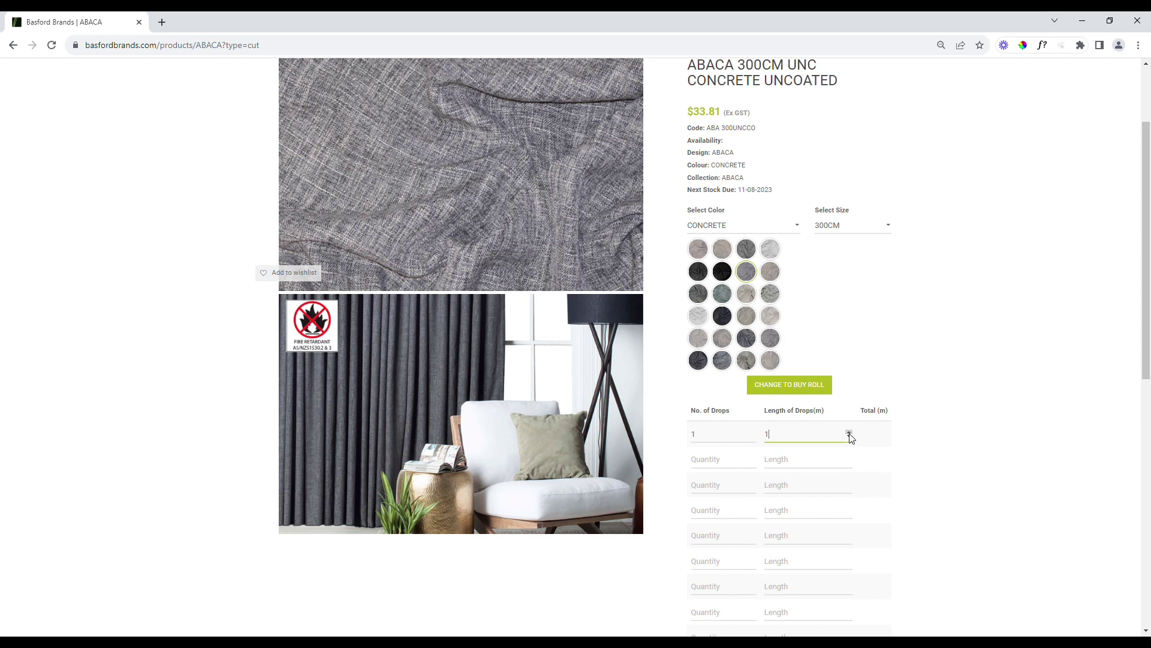
{"action": "type", "text": "1"}
{"action": "scroll", "coordinate": [851, 438], "scroll_direction": "down", "scroll_amount": 3}
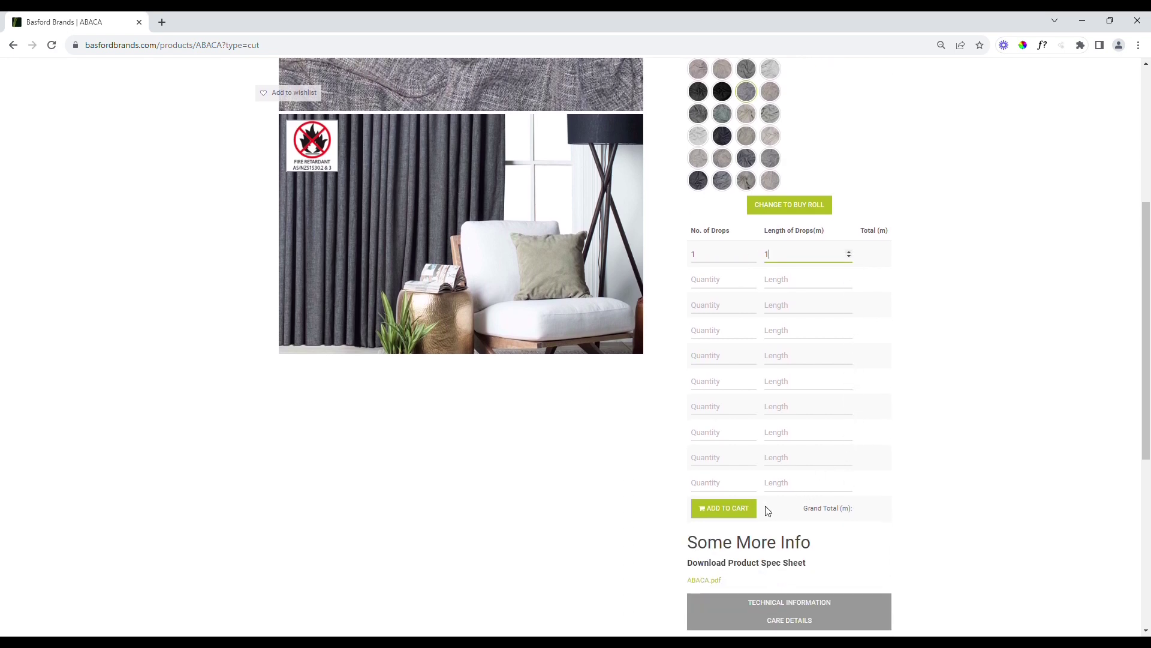
{"action": "left_click", "coordinate": [745, 509]}
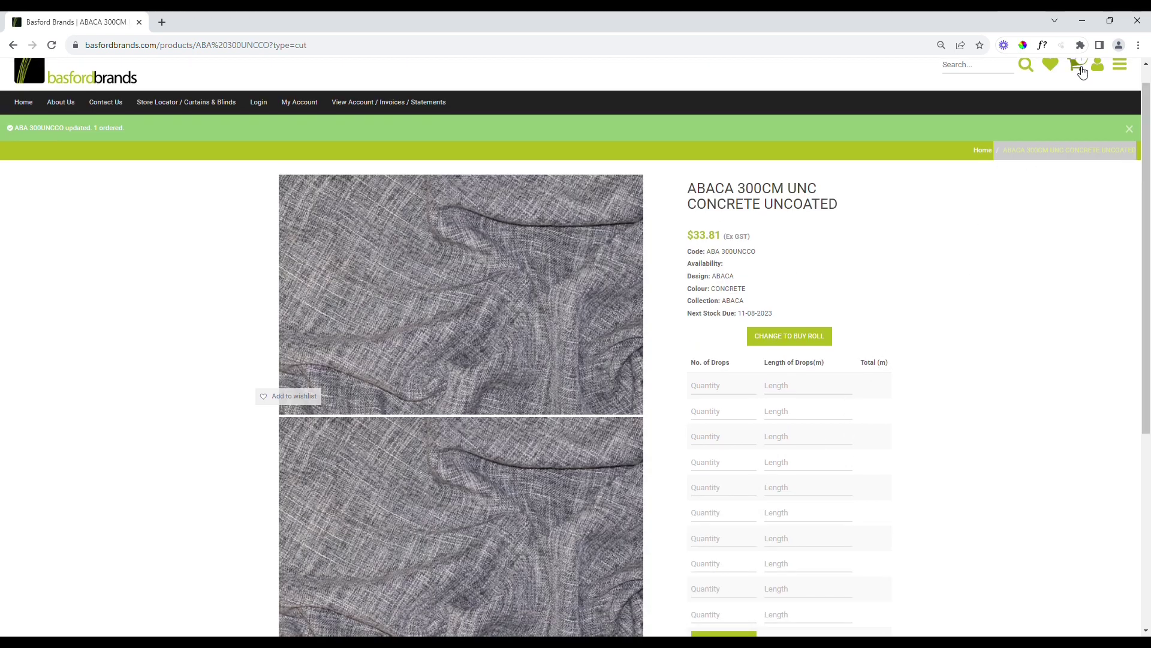
Check the cart, return to ABACA Concrete, and add the 5.8 m roll by the roll.
{"action": "left_click", "coordinate": [1080, 68]}
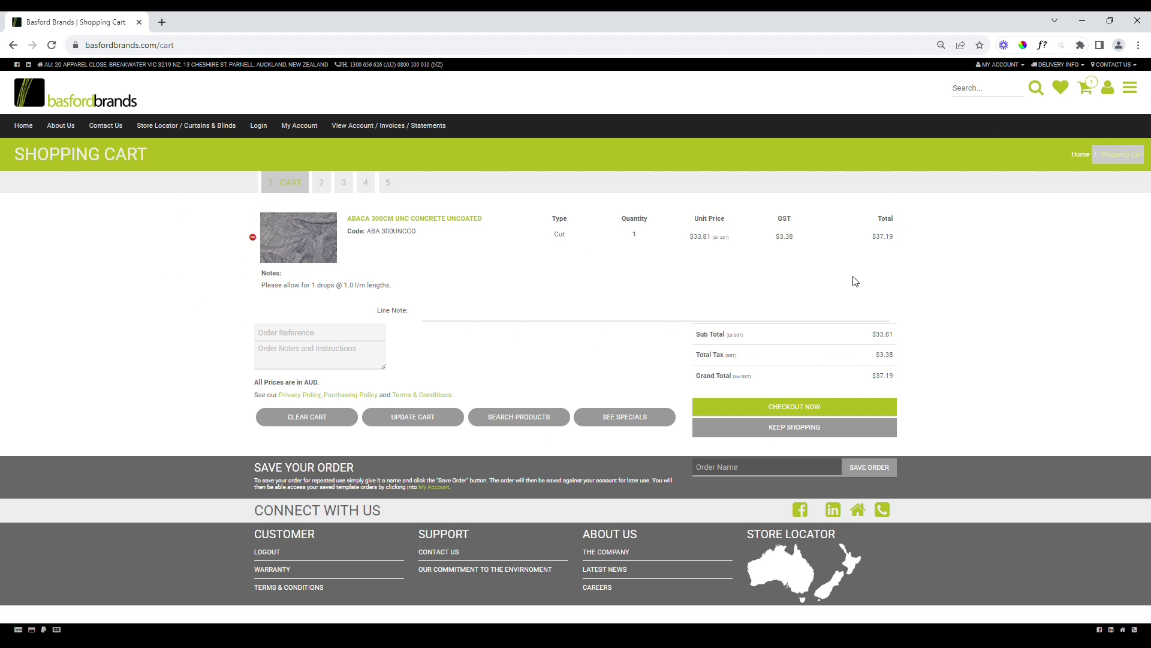
{"action": "left_click", "coordinate": [378, 219]}
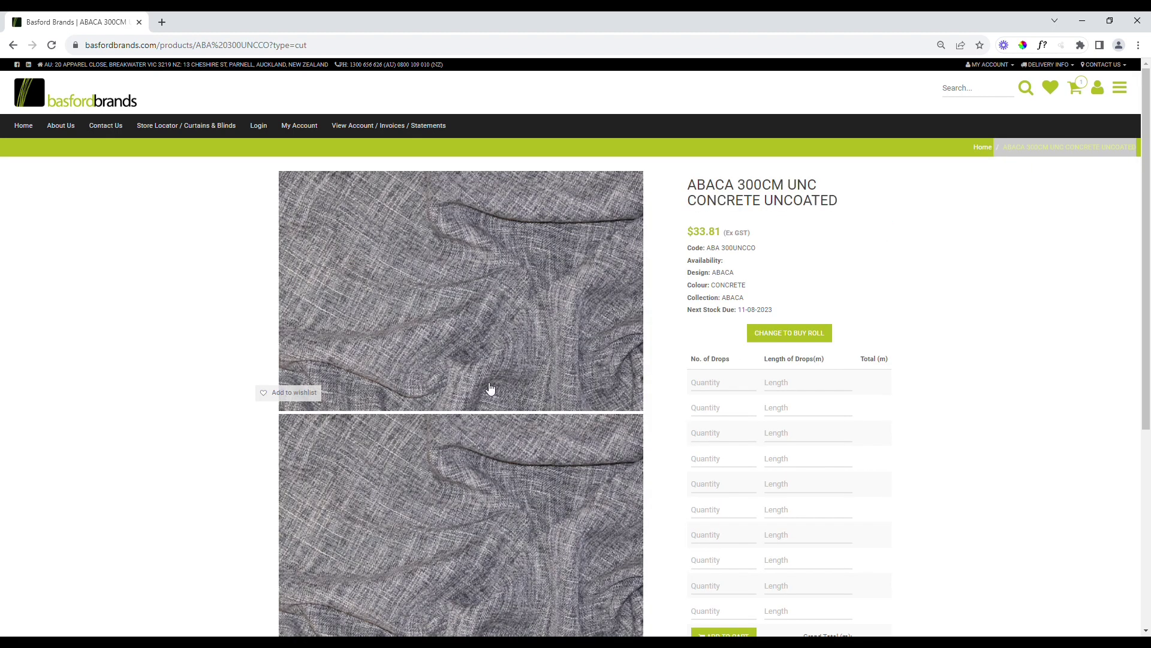
{"action": "scroll", "coordinate": [675, 404], "scroll_direction": "down", "scroll_amount": 1}
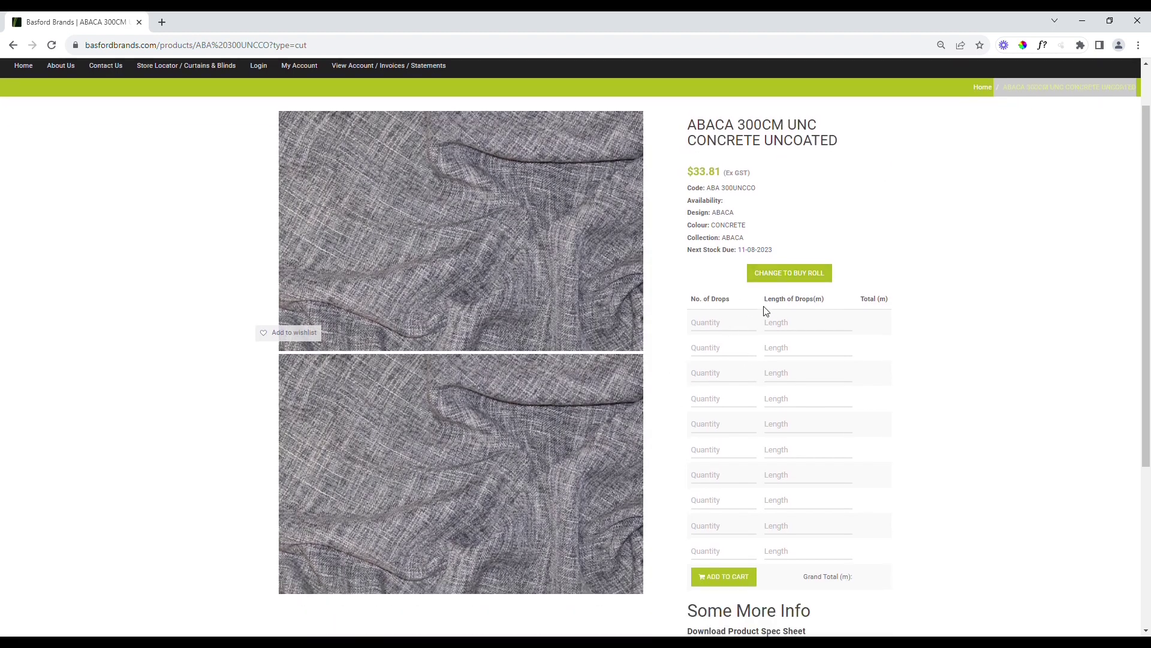
{"action": "left_click", "coordinate": [784, 276]}
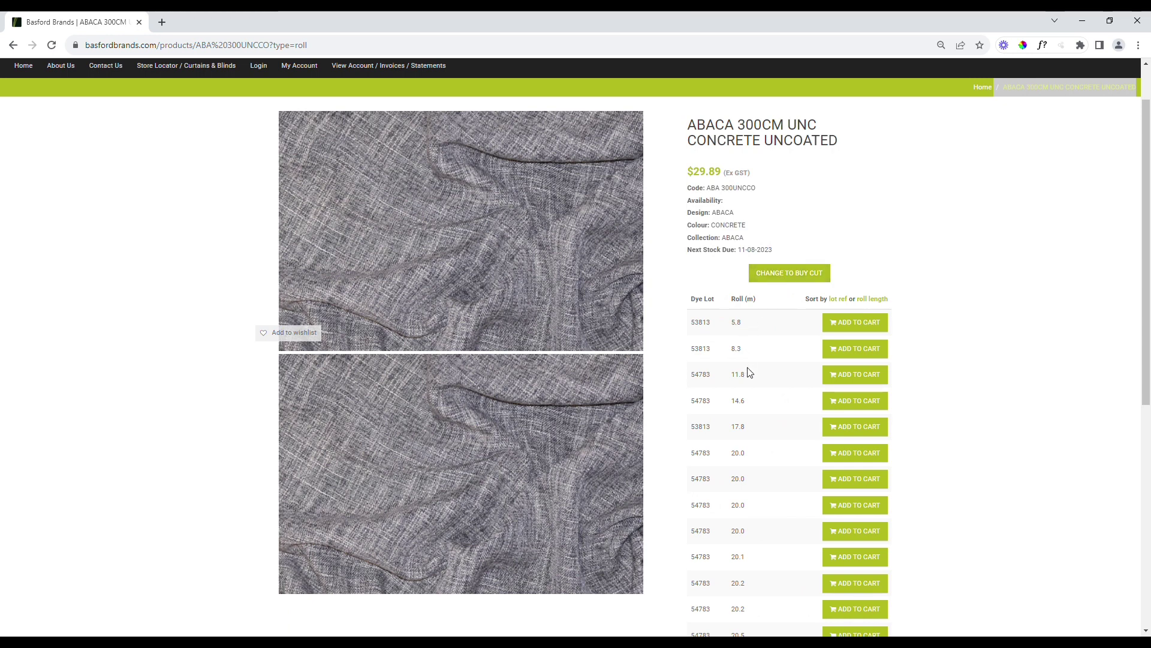
{"action": "scroll", "coordinate": [748, 374], "scroll_direction": "down", "scroll_amount": 2}
{"action": "scroll", "coordinate": [748, 382], "scroll_direction": "down", "scroll_amount": 1}
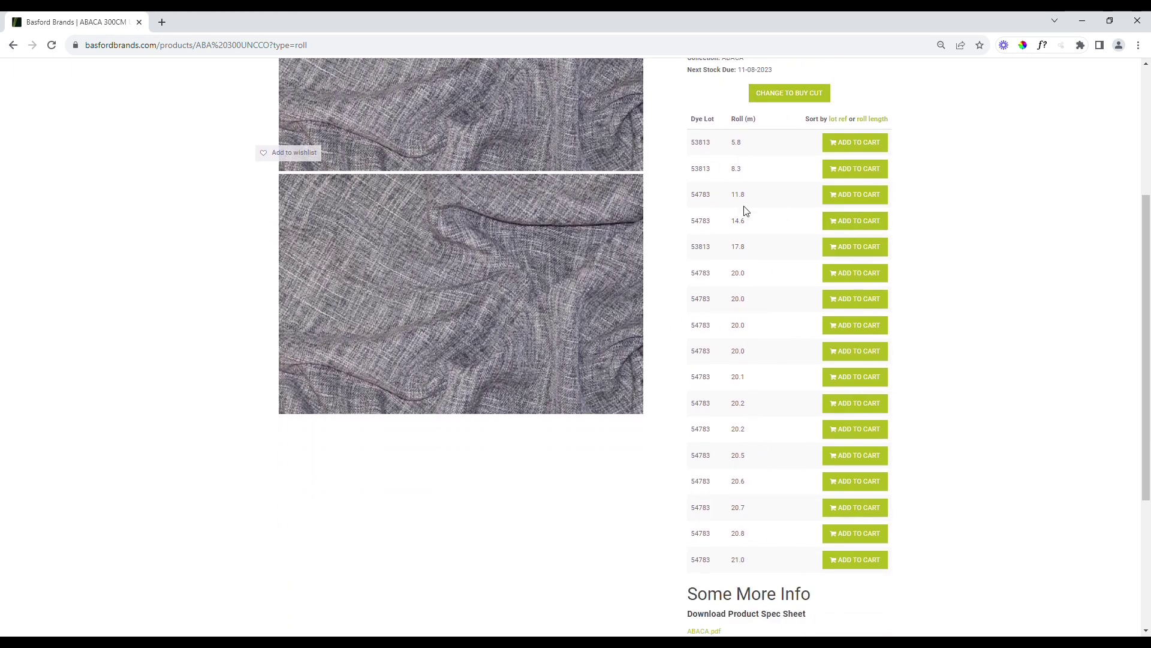
{"action": "left_click", "coordinate": [850, 145]}
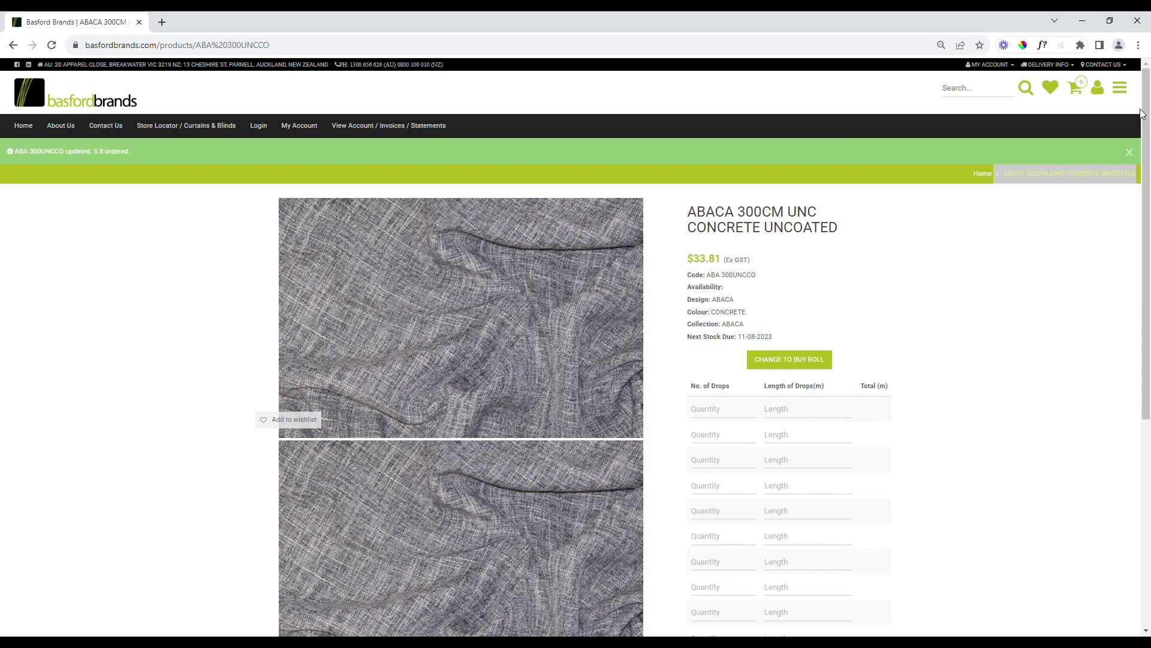
{"action": "scroll", "coordinate": [1080, 108], "scroll_direction": "down", "scroll_amount": 1}
Remove the Roll(5381305) item, leaving the 1 m Concrete cut at $37.19.
{"action": "left_click", "coordinate": [1082, 76]}
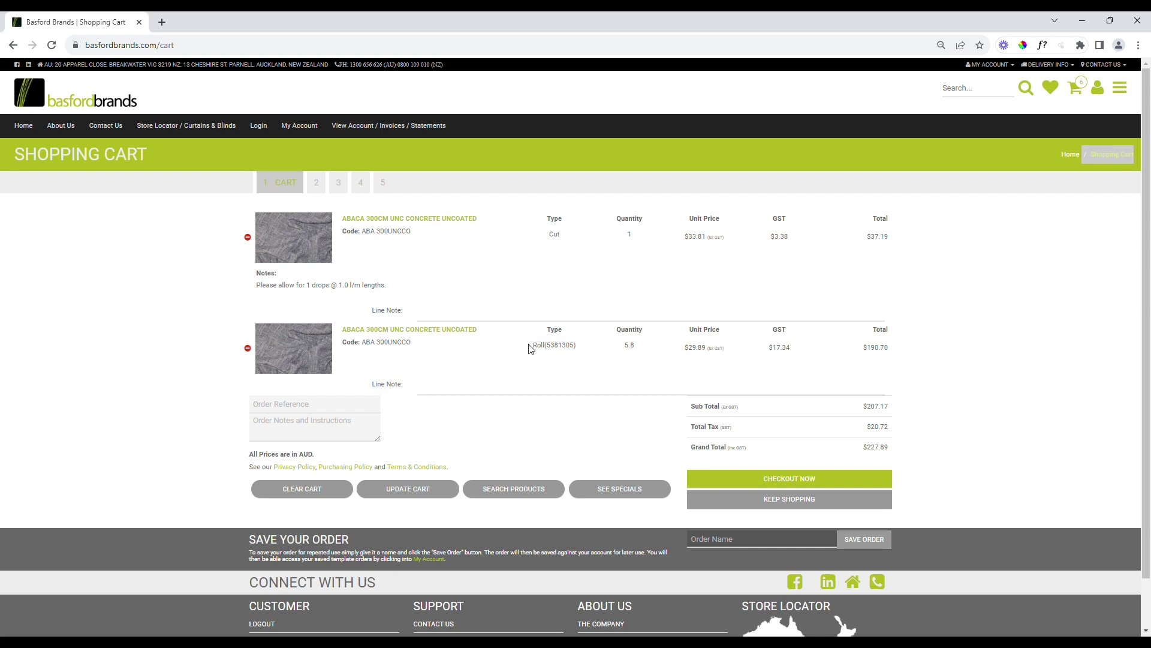
{"action": "left_click_drag", "start_coordinate": [531, 346], "coordinate": [579, 351]}
{"action": "double_click", "coordinate": [553, 235]}
{"action": "left_click", "coordinate": [622, 380]}
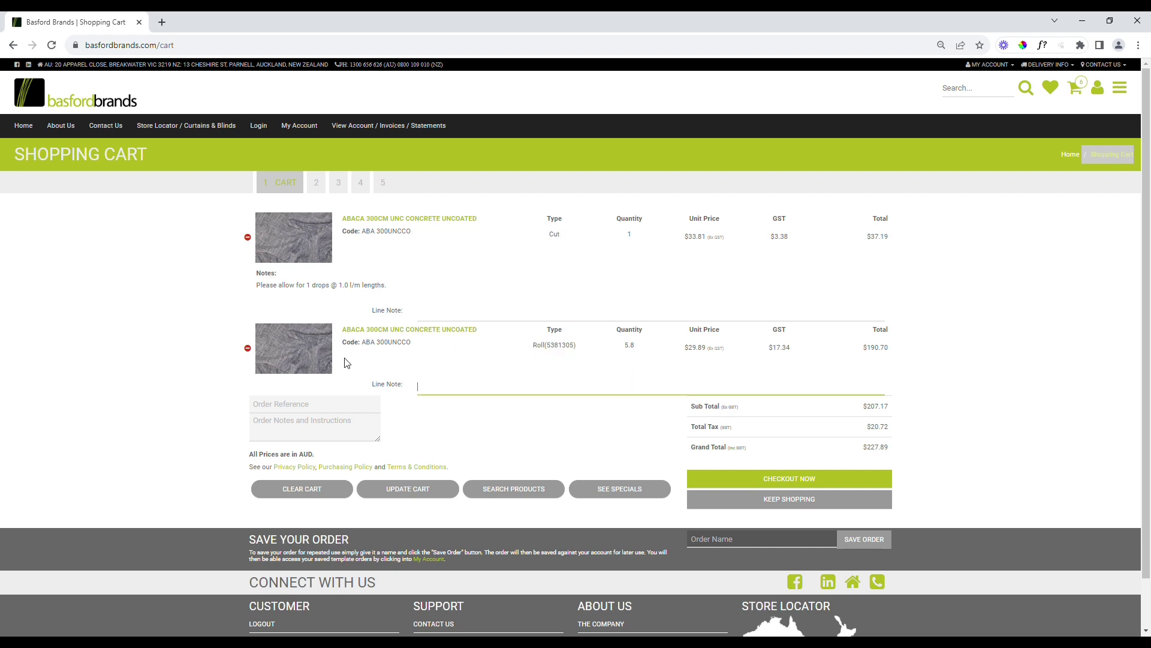
{"action": "left_click", "coordinate": [248, 350]}
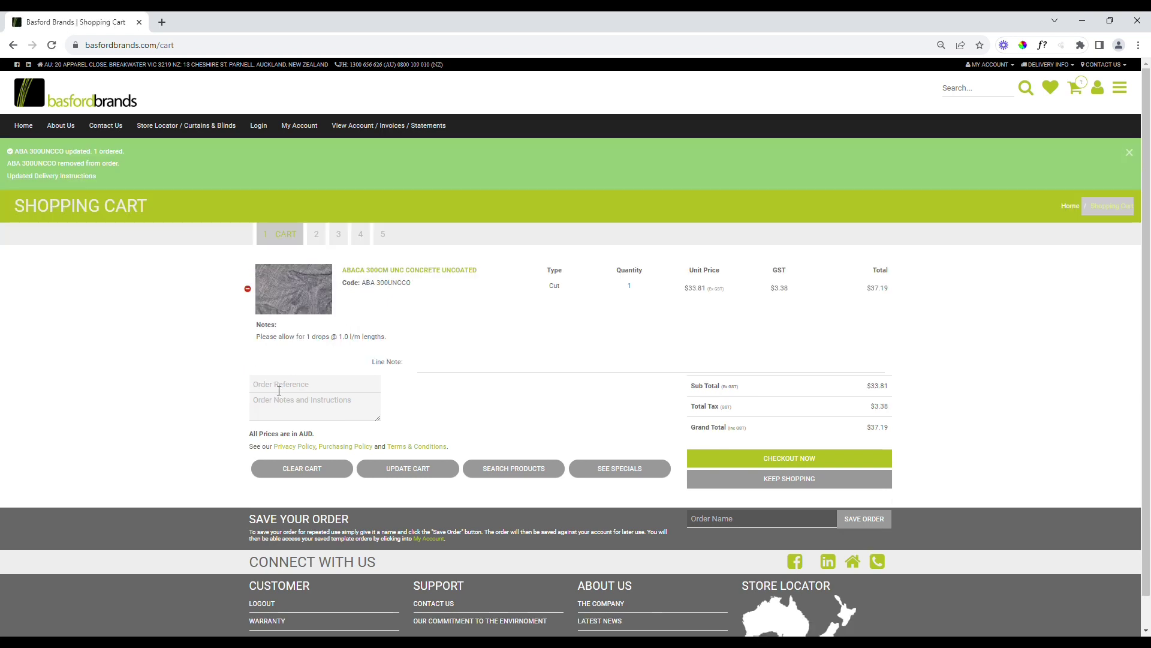
Enter order reference 12345 and the order note 'Add notes here'.
{"action": "left_click", "coordinate": [279, 391]}
{"action": "type", "text": "1234"}
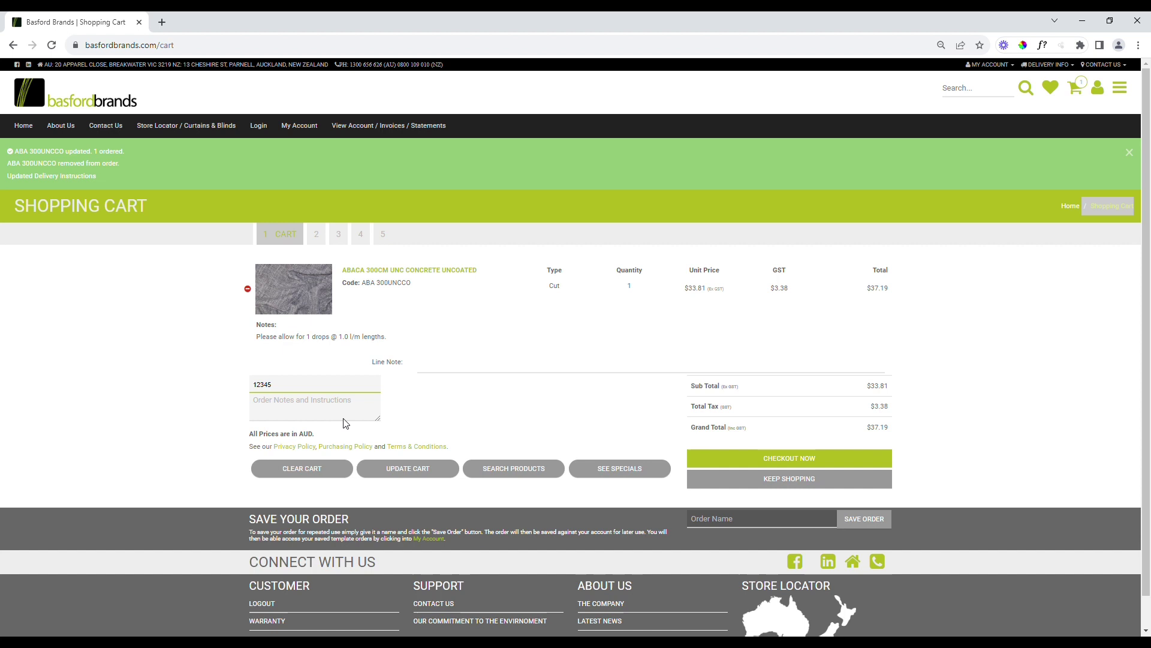
{"action": "type", "text": "5"}
{"action": "left_click", "coordinate": [345, 411]}
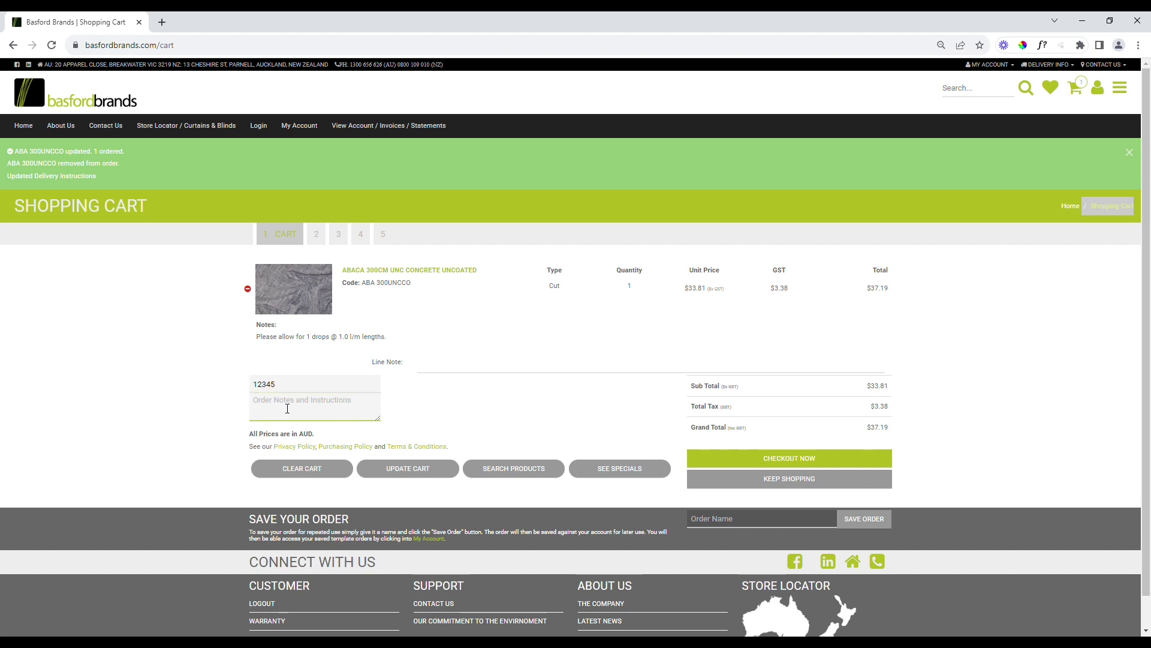
{"action": "type", "text": "Add notes here."}
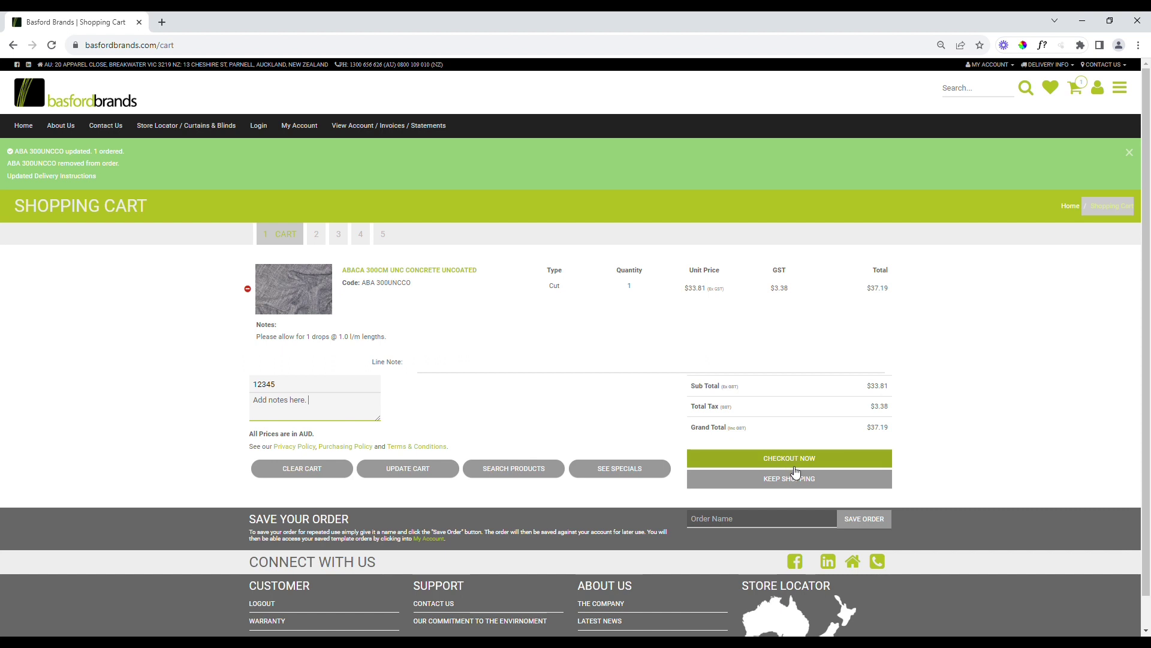
{"action": "left_click", "coordinate": [805, 459]}
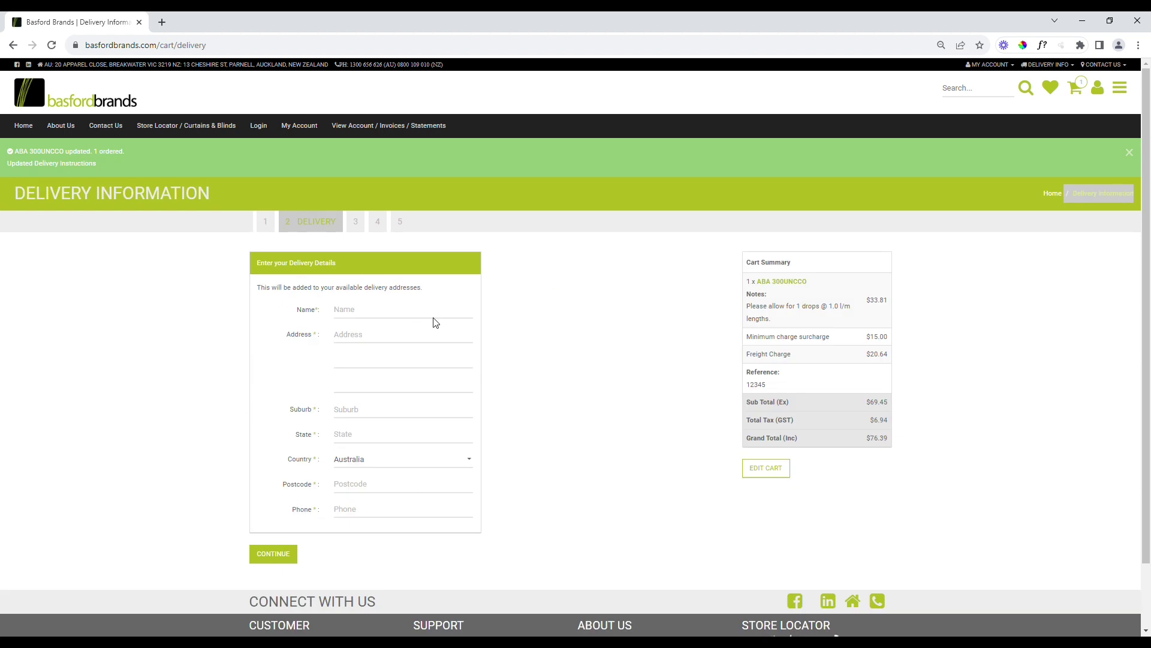
{"action": "left_click", "coordinate": [398, 309]}
{"action": "left_click", "coordinate": [411, 347]}
{"action": "left_click", "coordinate": [372, 334]}
{"action": "left_click", "coordinate": [422, 363]}
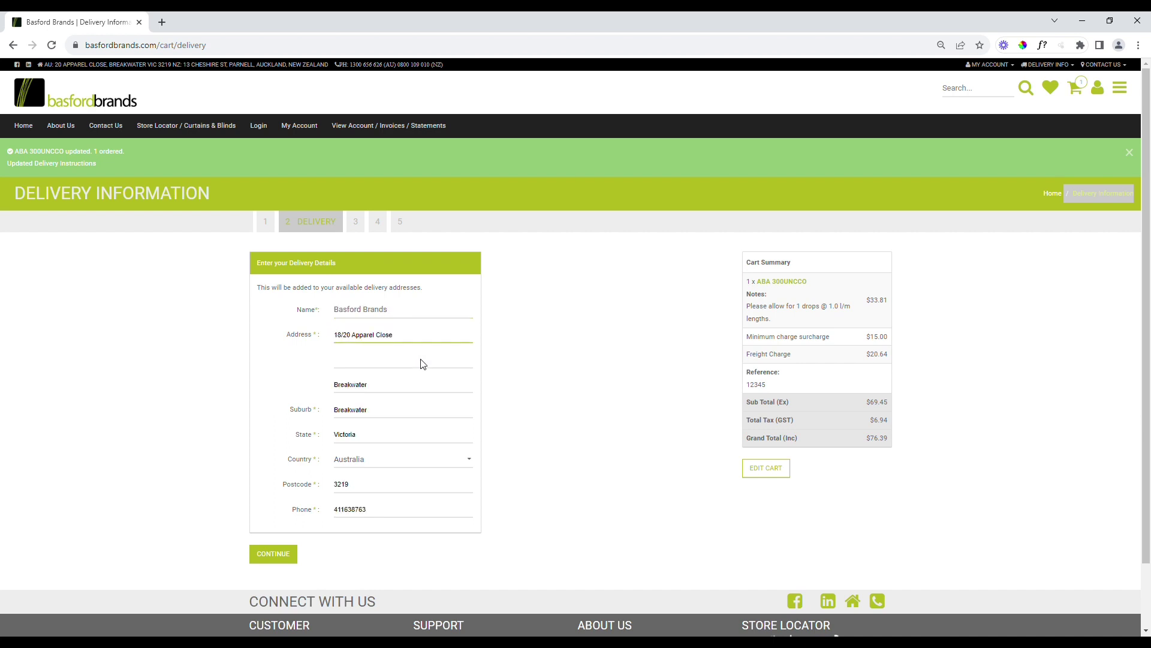
Correct the delivery phone number to 123456789 and review the cart summary charges.
{"action": "left_click", "coordinate": [376, 511]}
{"action": "left_click_drag", "start_coordinate": [376, 515], "coordinate": [318, 516]}
{"action": "type", "text": "123456789"}
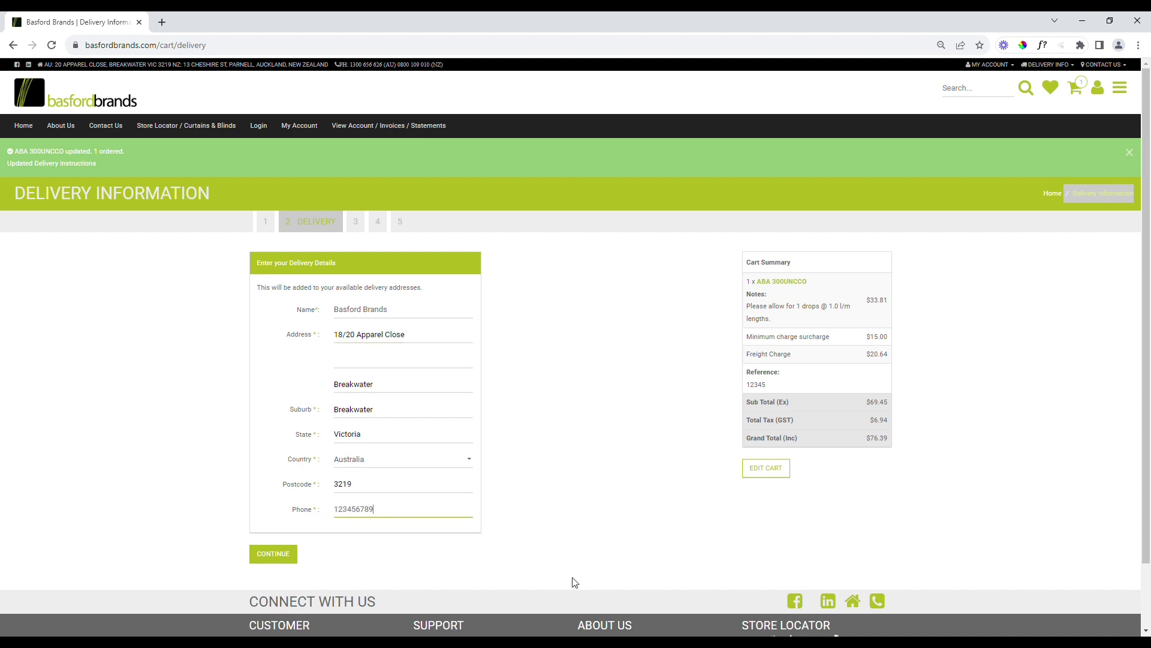
{"action": "left_click", "coordinate": [572, 581]}
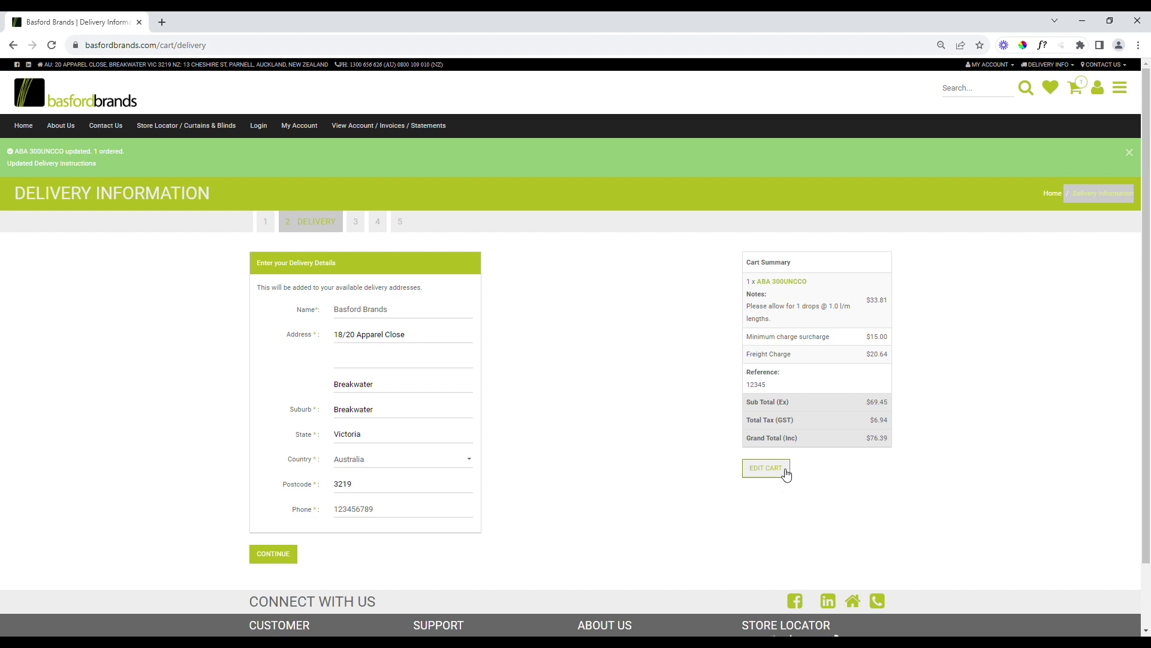
{"action": "left_click_drag", "start_coordinate": [754, 267], "coordinate": [897, 447]}
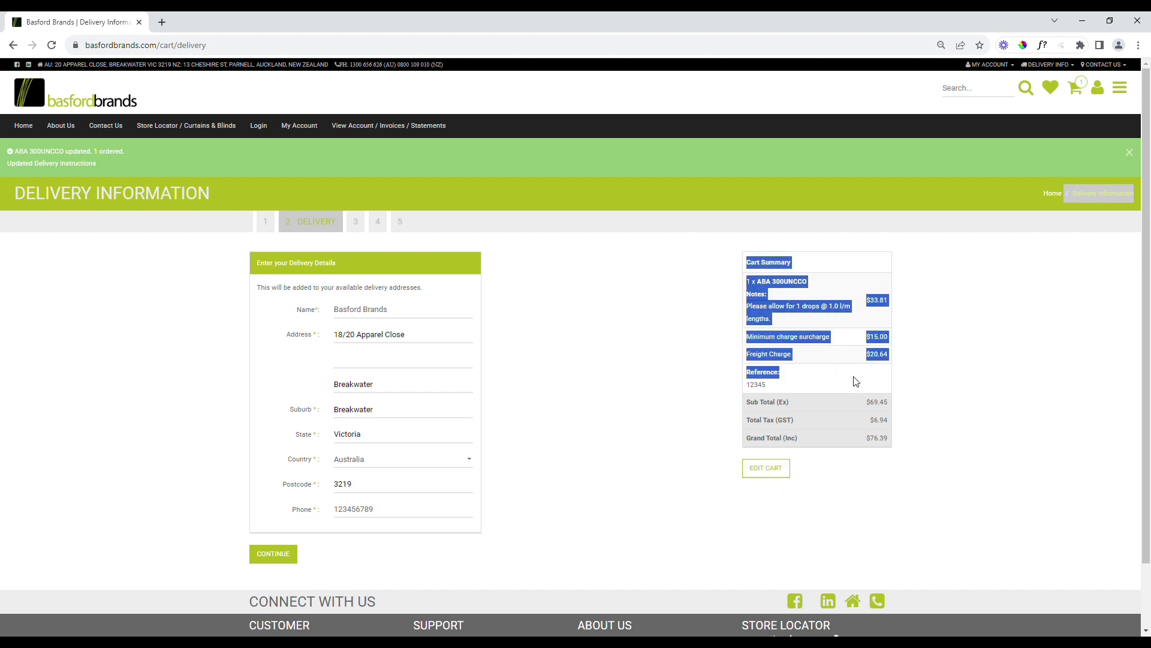
{"action": "left_click", "coordinate": [848, 502]}
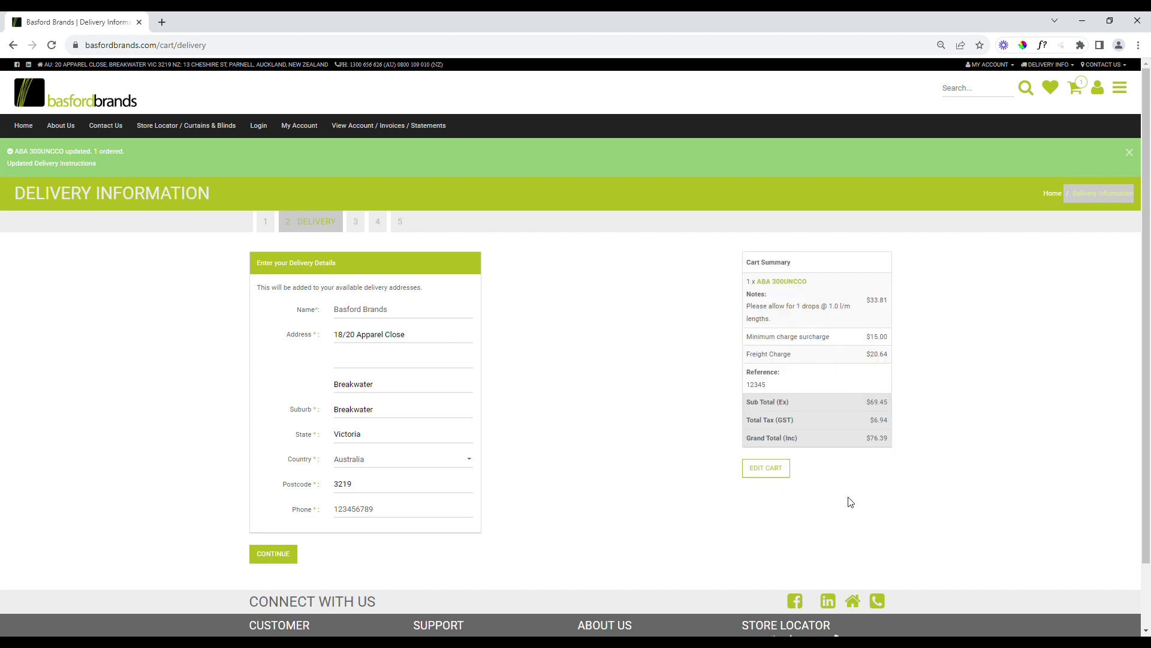
Submit the delivery details to reach the Shipping & Freight step.
{"action": "left_click", "coordinate": [273, 555]}
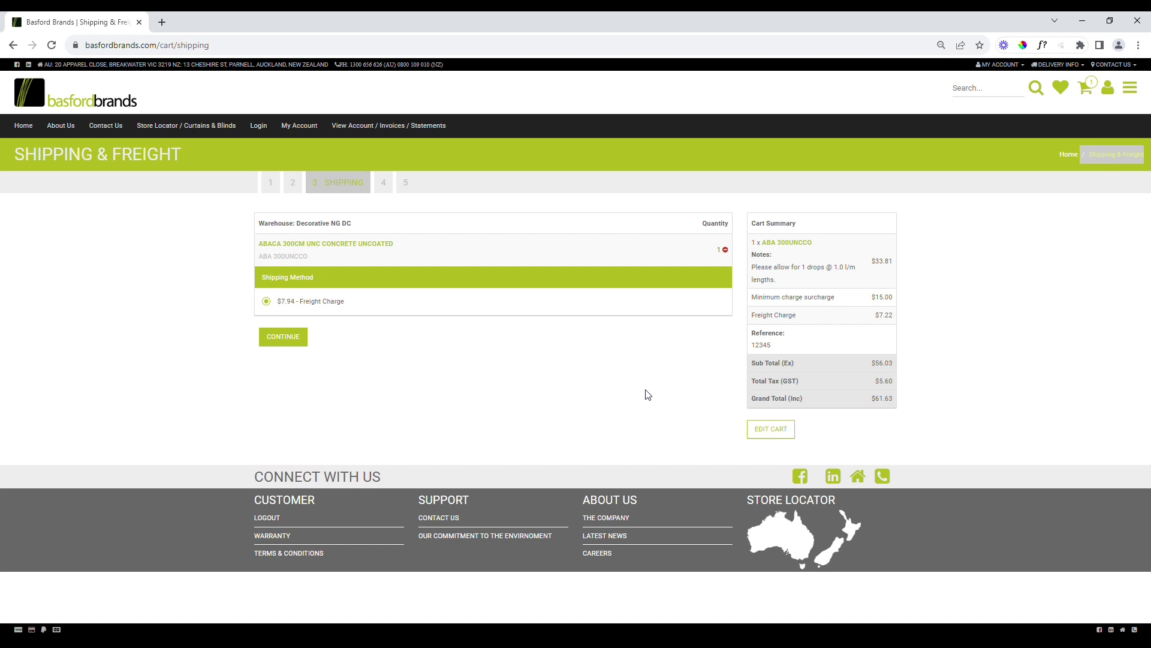
Accept the $7.94 freight charge and save the payment-step note 'Add more notes.'.
{"action": "left_click", "coordinate": [286, 340]}
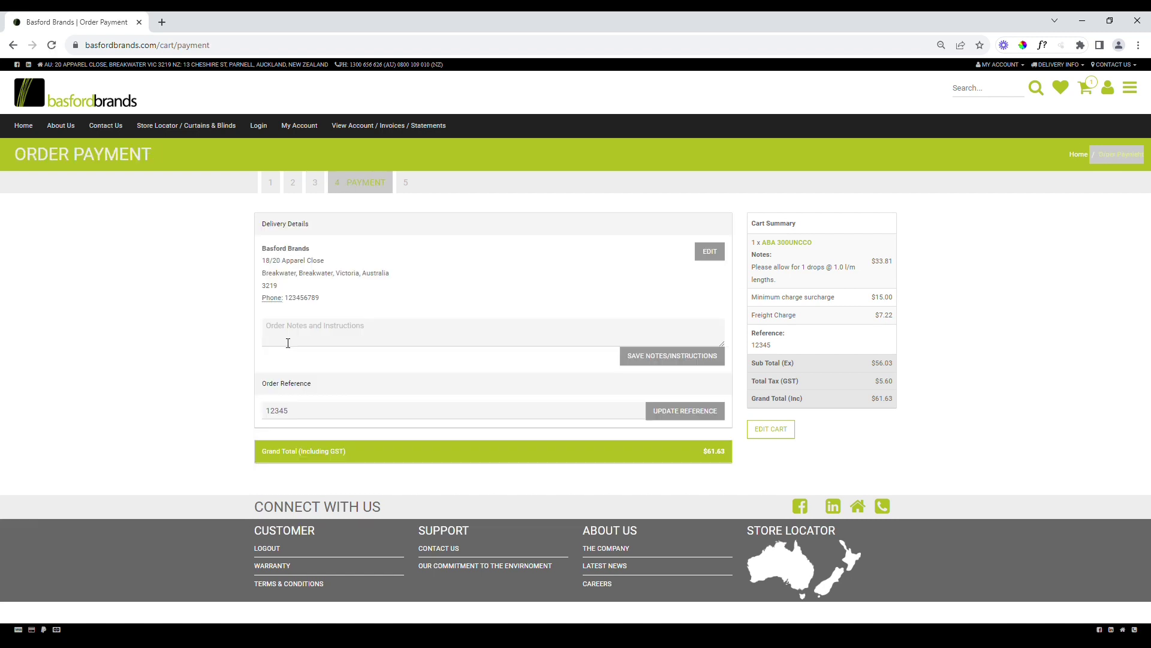
{"action": "left_click", "coordinate": [296, 335]}
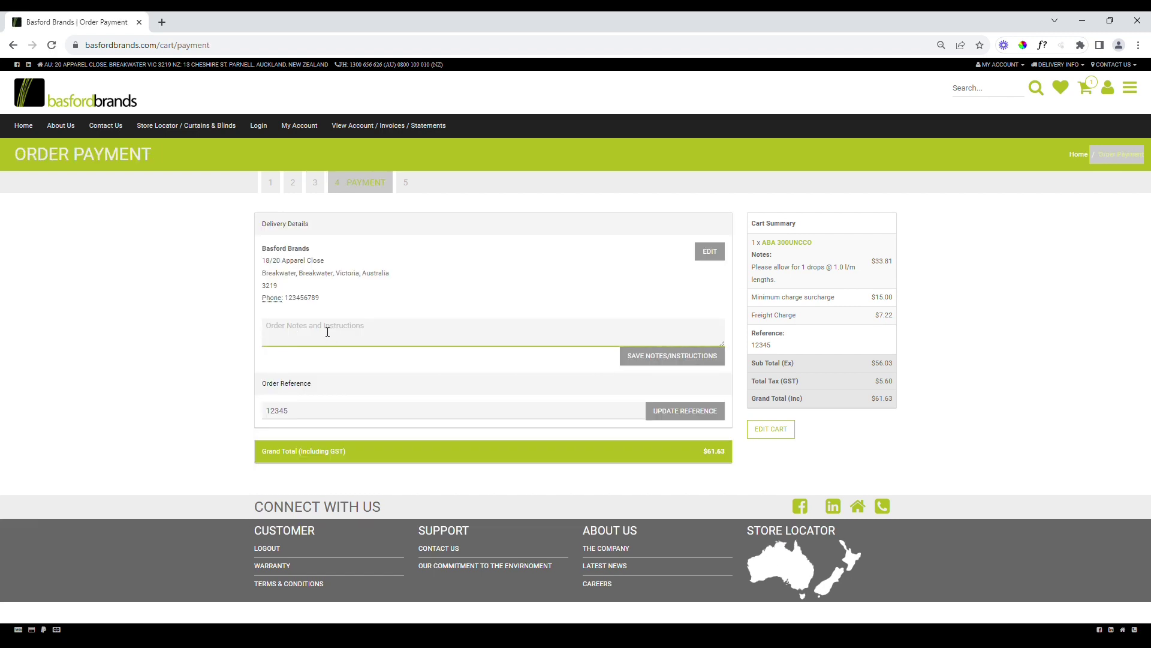
{"action": "type", "text": "Add more notes."}
{"action": "left_click", "coordinate": [653, 360]}
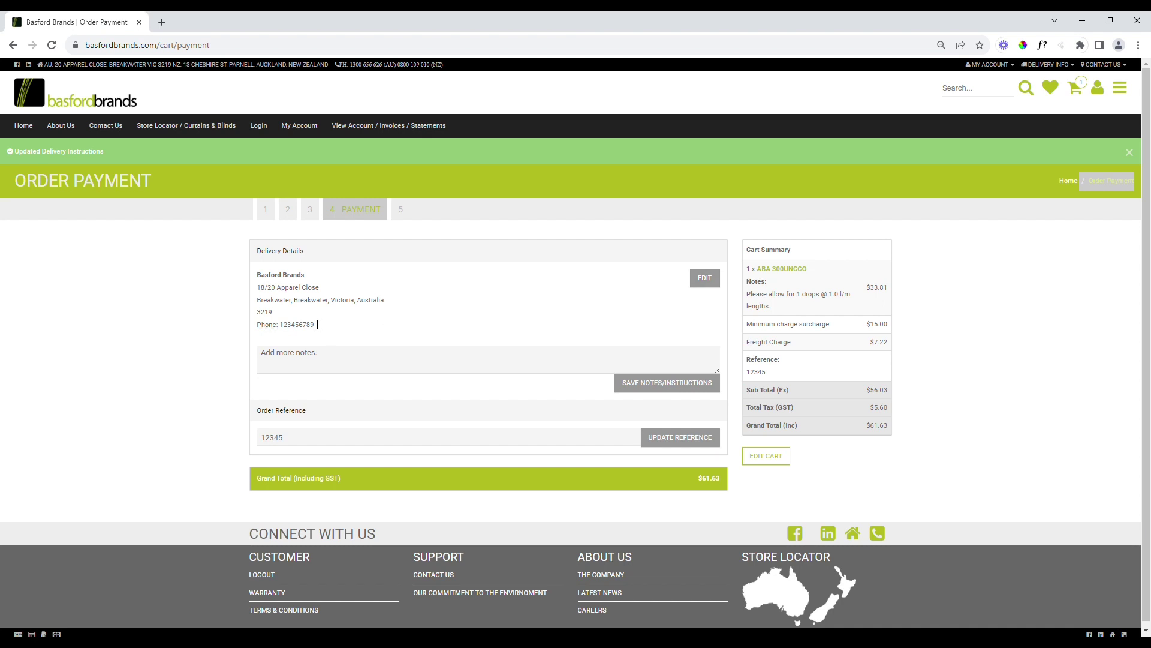
{"action": "left_click_drag", "start_coordinate": [317, 324], "coordinate": [257, 276]}
{"action": "left_click", "coordinate": [177, 449]}
{"action": "scroll", "coordinate": [967, 348], "scroll_direction": "down", "scroll_amount": 1}
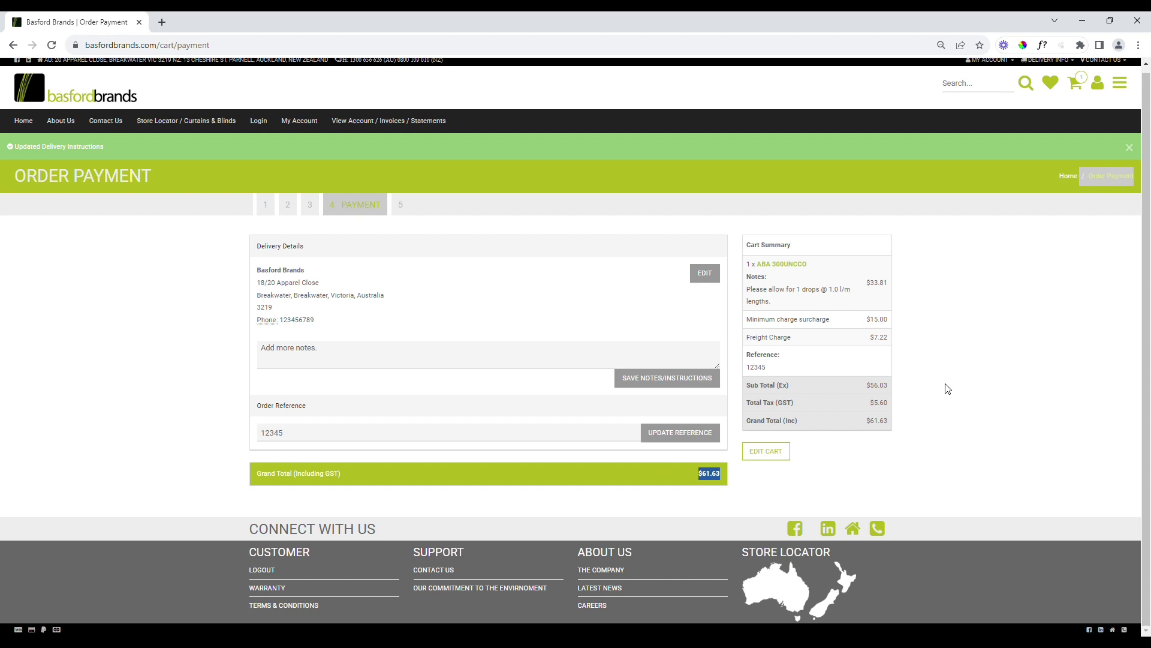
{"action": "left_click", "coordinate": [405, 210]}
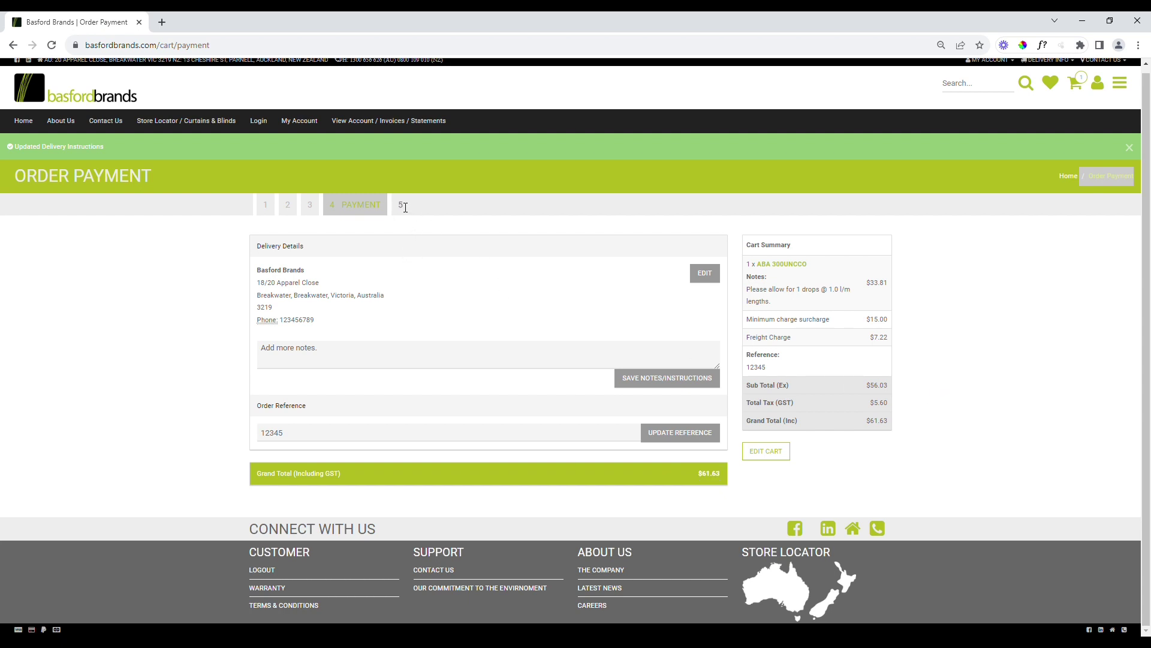